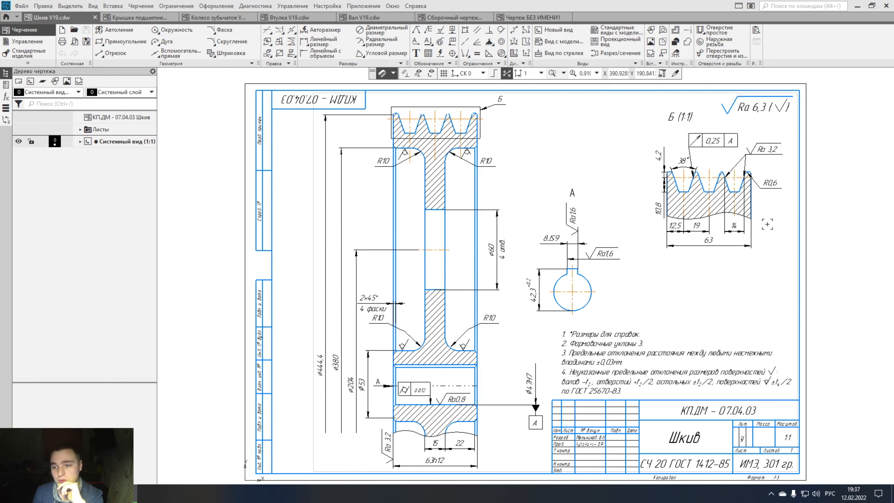
Examine the groove dimensions in detail view Б of the pulley drawing and open the bearing cover drawing.
scroll(748, 216, up, 5)
scroll(723, 298, down, 3)
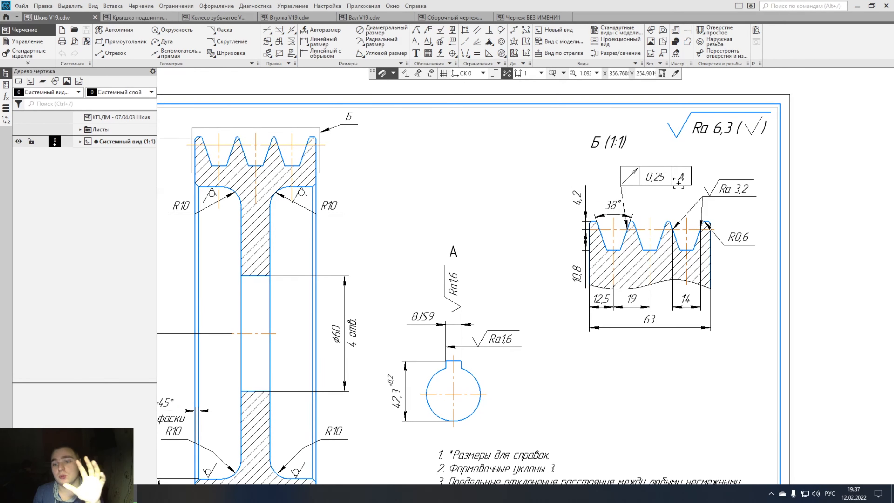
scroll(598, 208, up, 3)
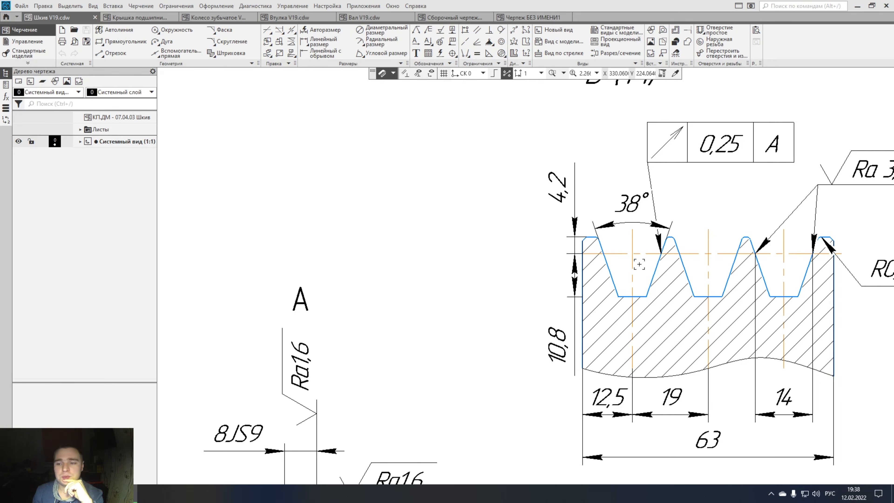
click(140, 18)
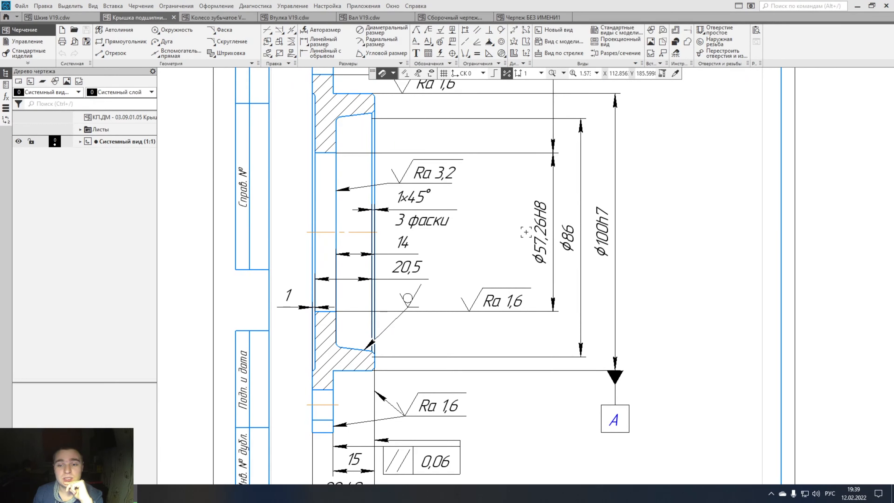
In the drawing Чертеж БЕЗ ИМЕНИ1, draw 50 mm vertical segments up from both ends of the short horizontal line.
click(534, 18)
click(116, 53)
click(77, 133)
text(50)
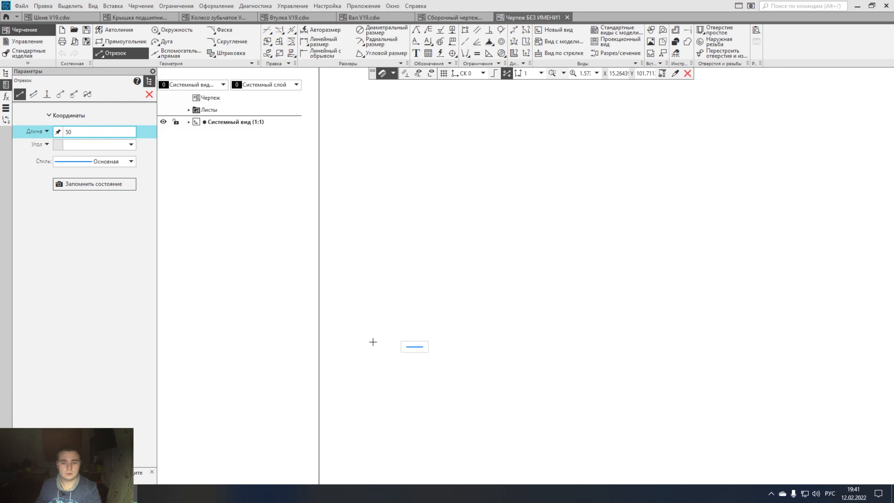
click(406, 347)
click(406, 336)
click(423, 346)
click(423, 209)
Draw a 30 mm horizontal segment to the right from the upper end of the left vertical line.
click(84, 132)
text(30)
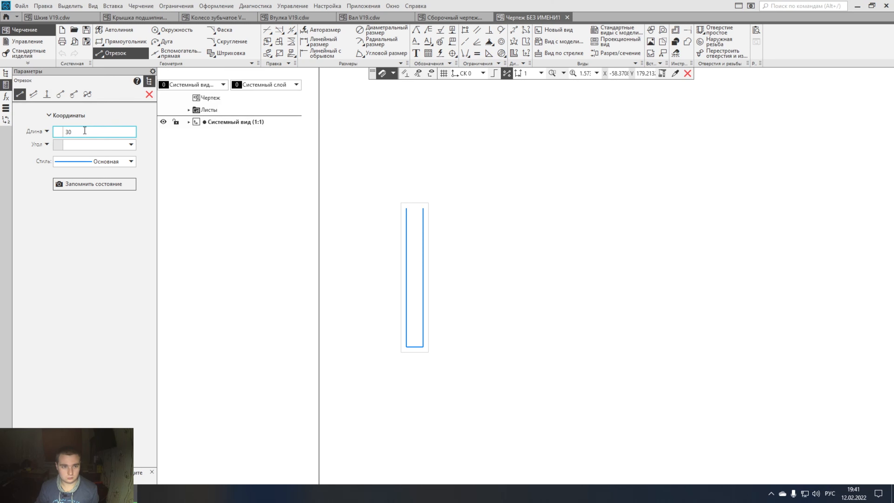
key(Return)
click(407, 208)
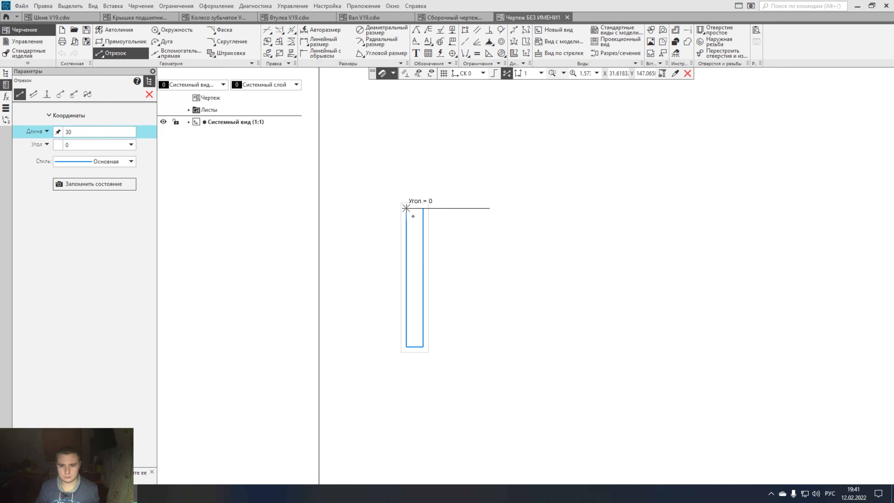
click(407, 208)
key(Escape)
Close the horizontal arm with an end segment and a lower edge, and trim the inner vertical line above that edge.
click(414, 347)
click(116, 53)
scroll(486, 207, up, 3)
click(492, 209)
click(492, 237)
click(493, 237)
click(377, 238)
click(267, 30)
click(377, 224)
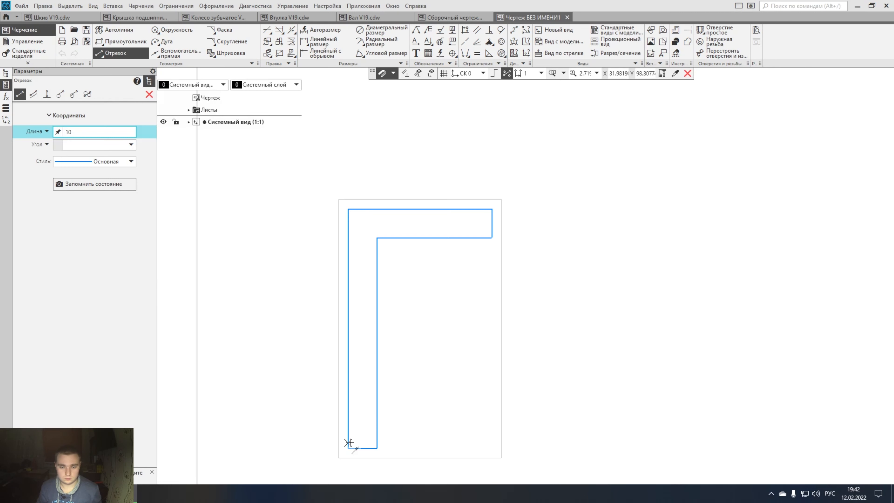
Draw a 10 mm vertical segment up along the left edge from the lower-left corner.
click(348, 448)
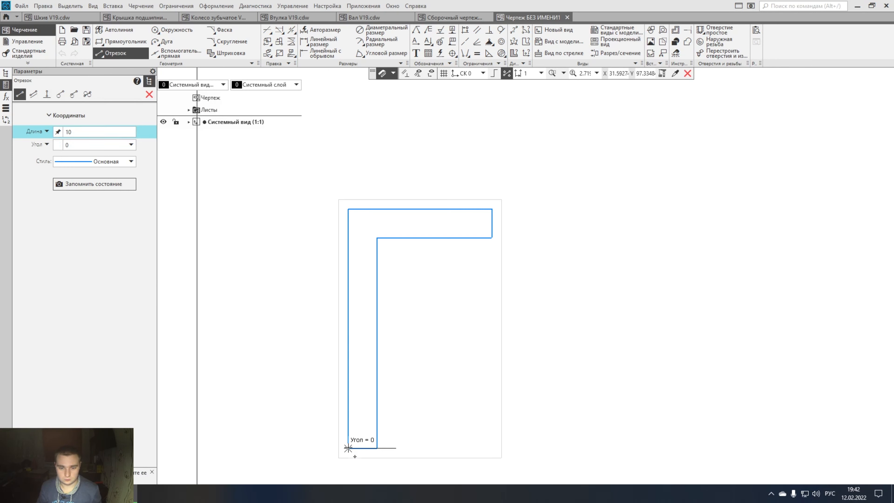
click(349, 443)
key(Escape)
Copy the bottom edge line to the upper end of the 10 mm segment and give the copy the Осевая line style.
click(349, 430)
key(ctrl+c)
key(ctrl+v)
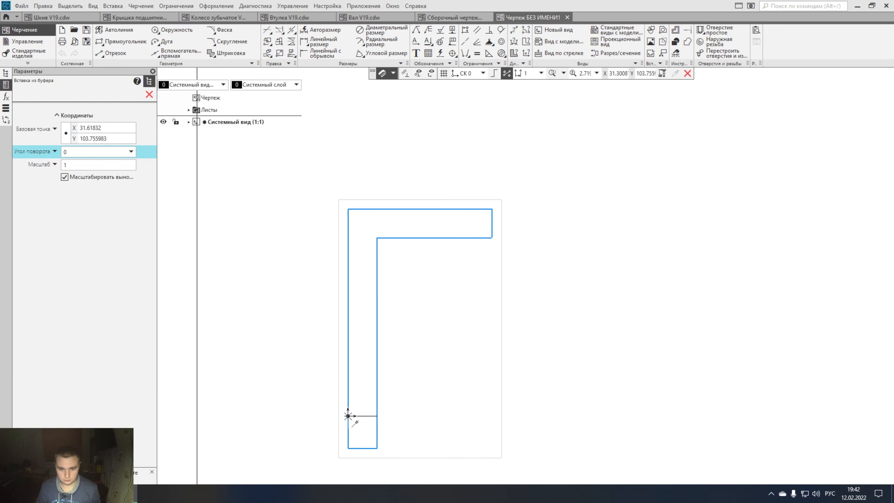
click(348, 401)
click(441, 374)
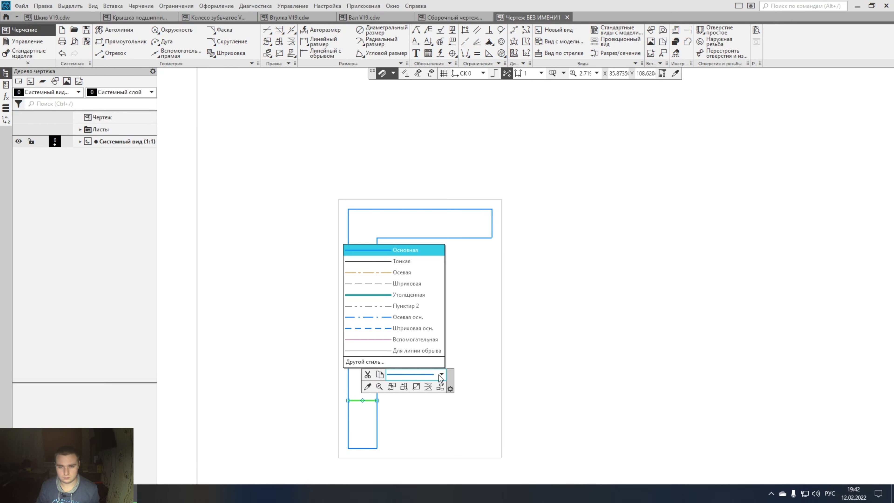
click(415, 277)
Remove the automatic centreline that extends past the plate edges and select the left edge segment below it.
scroll(368, 405, up, 5)
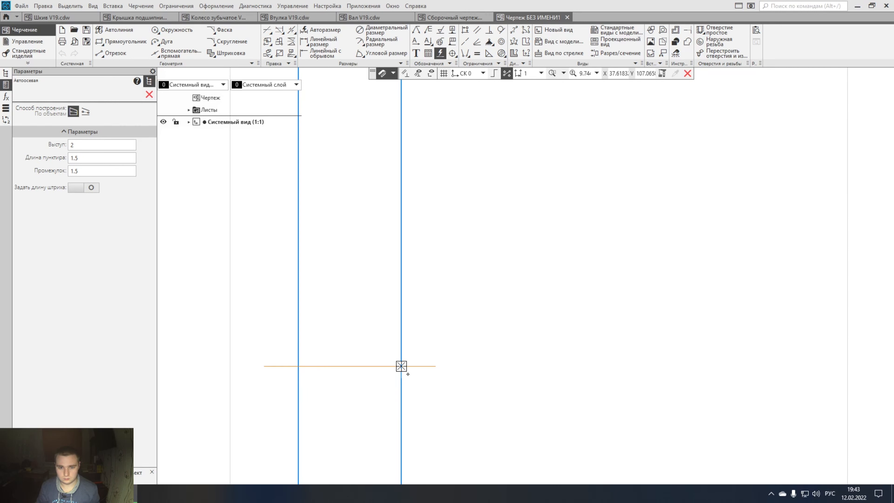
click(366, 367)
click(295, 392)
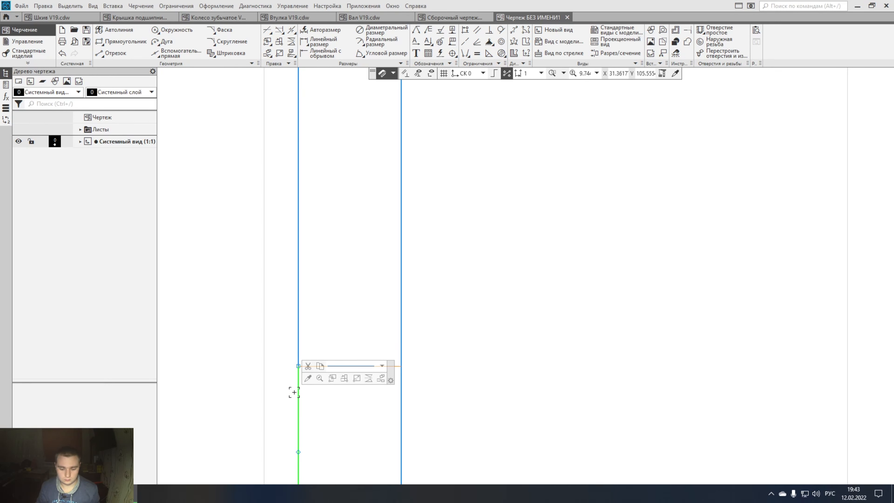
Draw a 4 mm vertical segment centred on each of the two hole centrelines.
scroll(305, 401, down, 3)
click(112, 53)
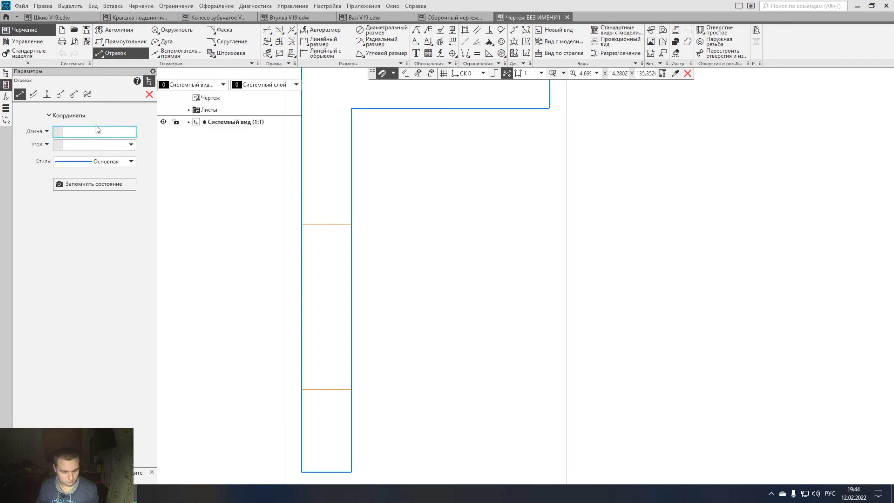
text(4)
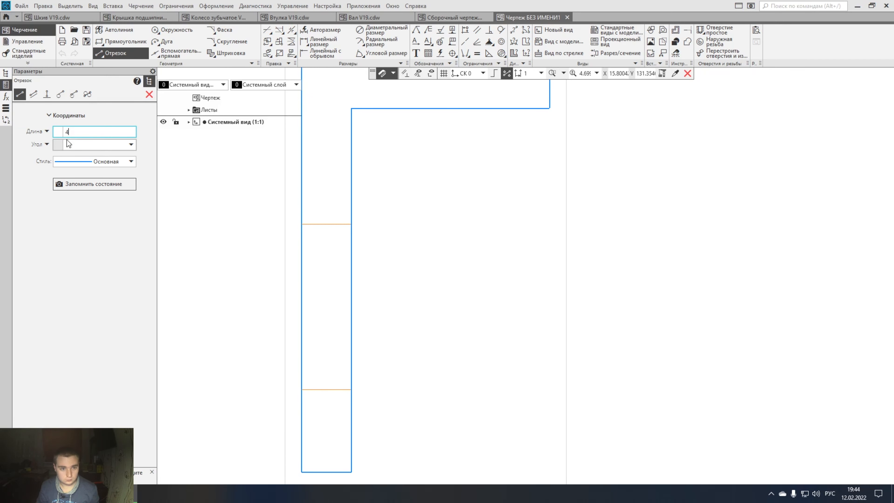
key(Return)
click(326, 224)
click(327, 208)
click(326, 390)
click(327, 373)
key(Escape)
Copy the bottom edge line by its midpoint to both ends of each 4 mm vertical segment.
click(319, 472)
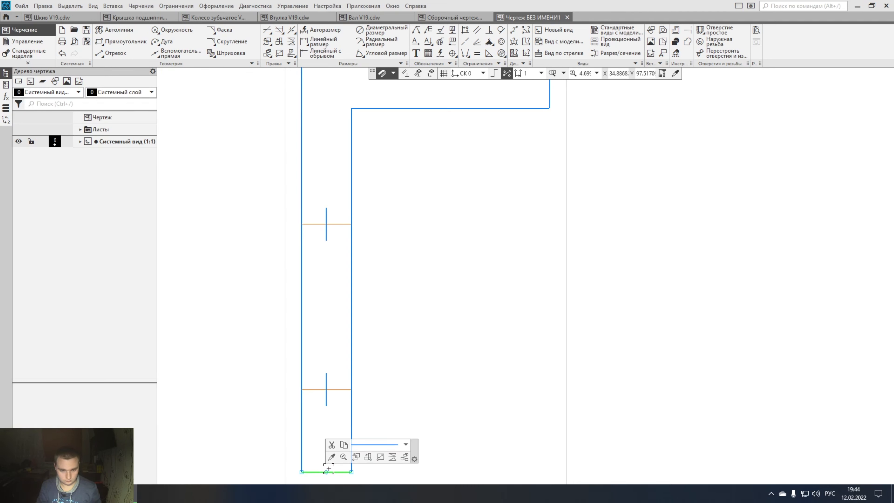
key(ctrl+c)
click(325, 469)
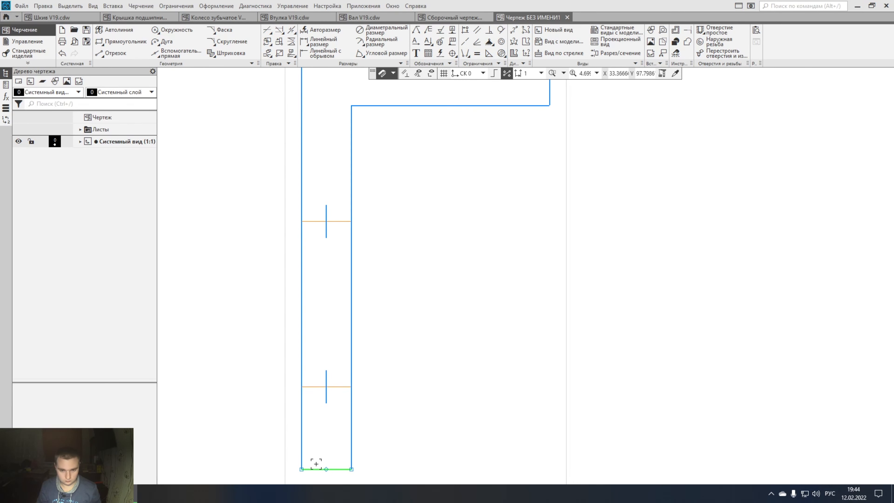
key(ctrl+v)
click(327, 404)
click(327, 370)
click(326, 239)
click(327, 205)
Redraw the plate's right edge up to the upper hole's chamfer and chamfer the lower edge of that hole.
click(115, 53)
click(343, 418)
click(343, 141)
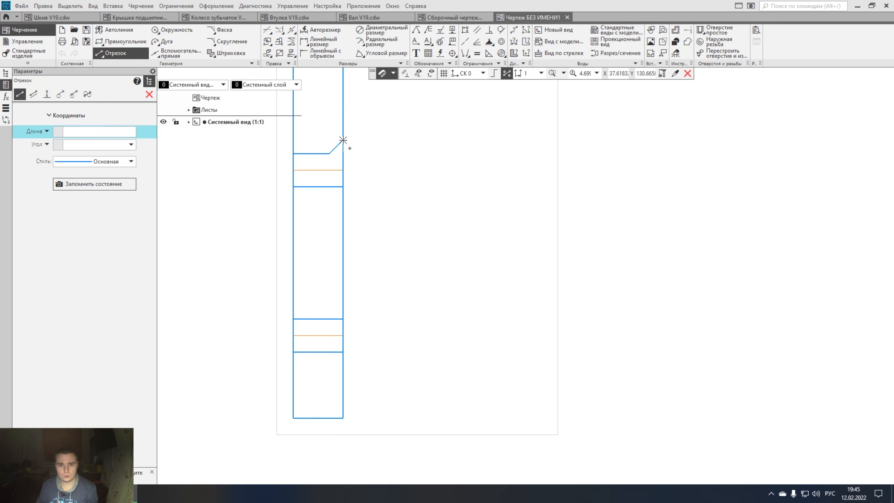
key(Escape)
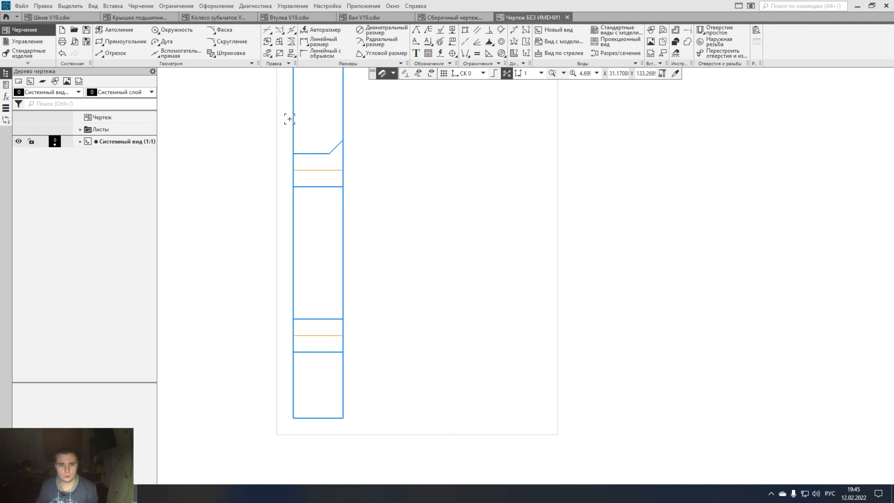
click(224, 30)
click(331, 187)
click(339, 203)
key(Escape)
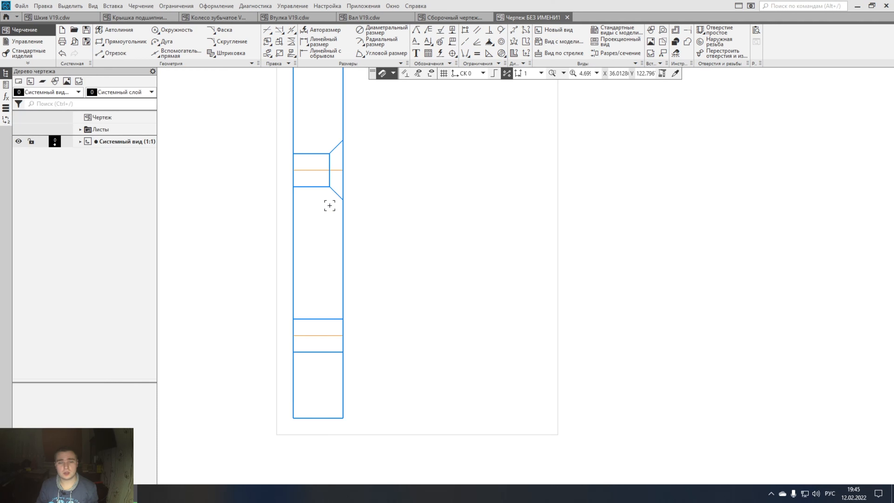
Combine the upper countersunk hole's edges, chamfers and centreline into one macro element.
click(307, 187)
shift+click(311, 154)
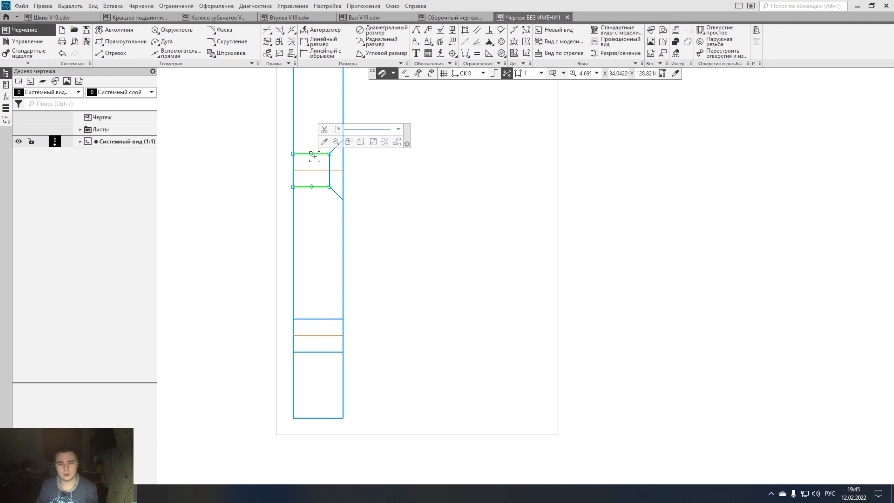
shift+click(336, 148)
shift+click(329, 163)
shift+click(337, 193)
shift+click(320, 170)
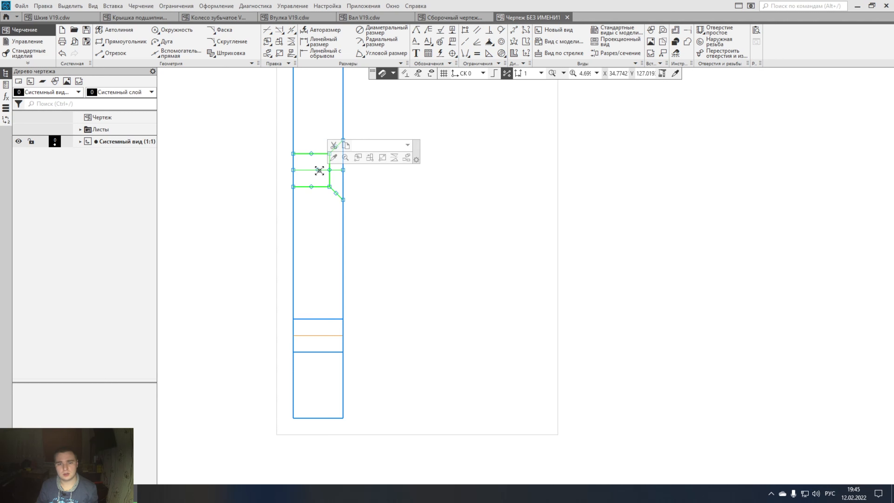
right_click(329, 170)
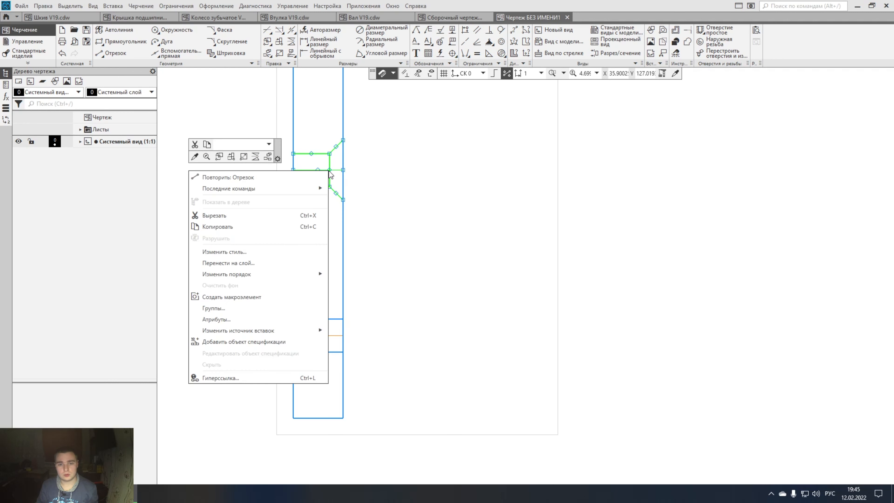
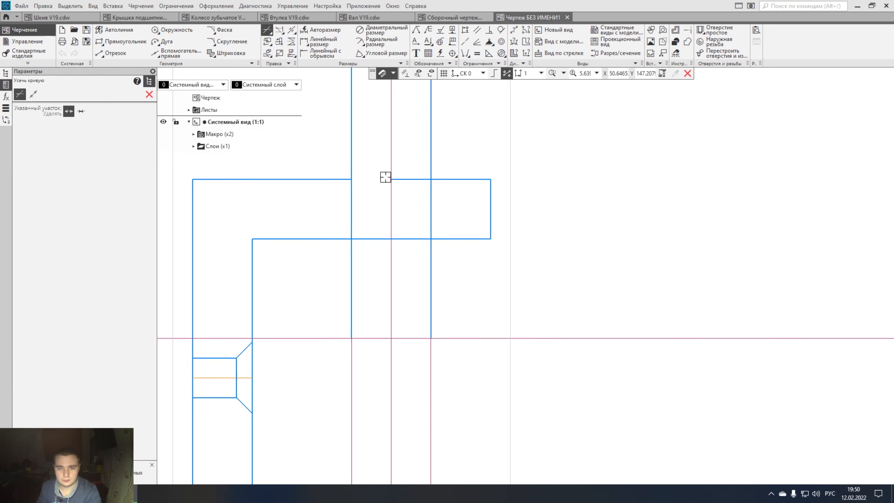
Trim the upper and lower edges of the horizontal arm between the two long vertical lines.
click(385, 180)
click(388, 239)
key(Escape)
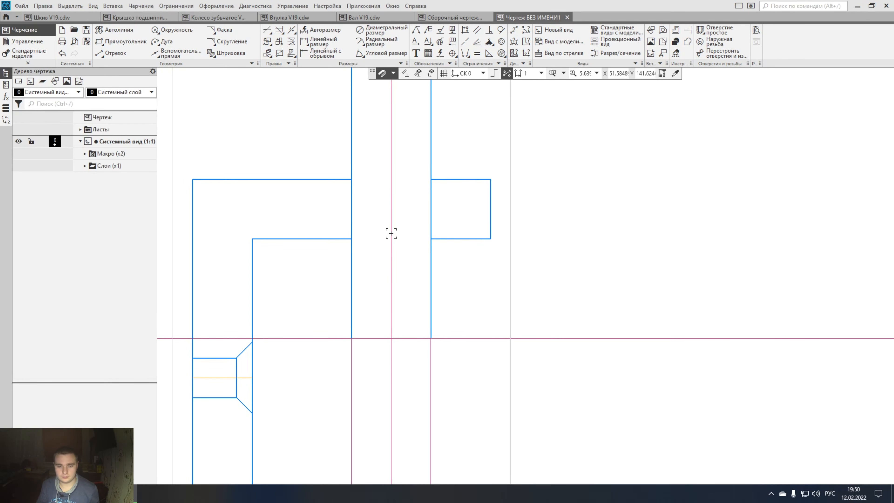
Add an automatic centreline midway between the two long vertical lines crossing the arm.
scroll(392, 236, down, 2)
click(441, 54)
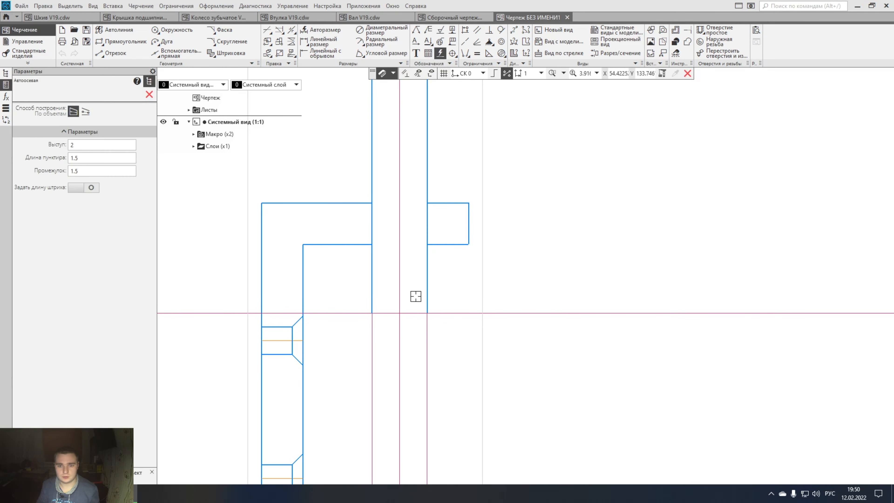
click(399, 314)
scroll(407, 362, up, 4)
right_click(268, 334)
key(Escape)
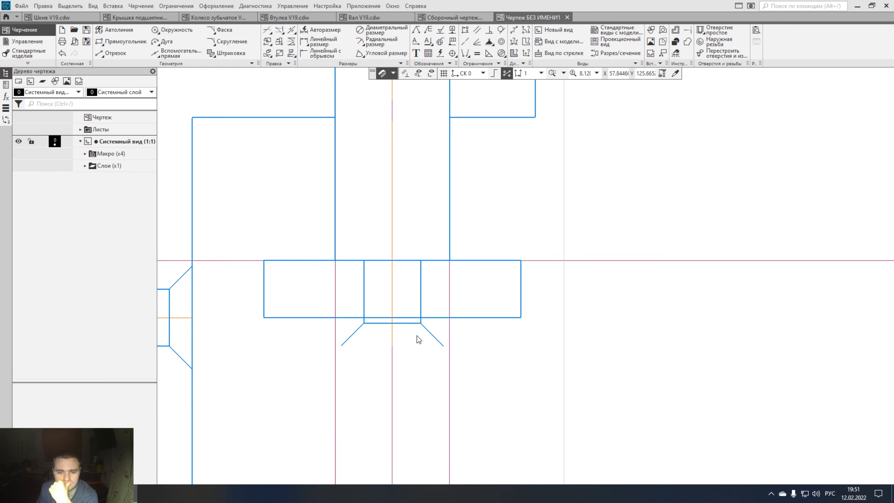
Move the right chamfer line of the rotated countersink up so it ends on the rectangle's bottom edge.
click(395, 323)
click(433, 311)
click(432, 332)
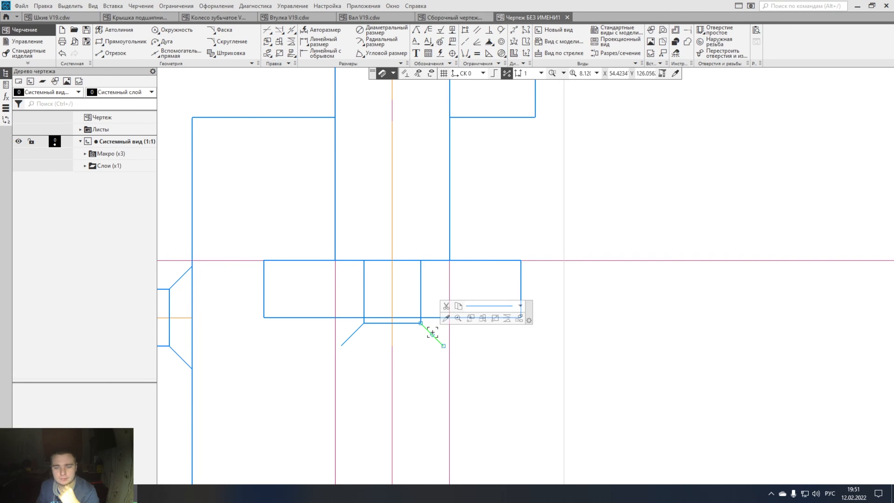
drag(432, 335, 433, 306)
Delete the left chamfer line and the countersink's horizontal line, and shorten the right hole edge to the moved chamfer.
click(353, 335)
key(Delete)
click(405, 323)
key(Delete)
drag(421, 323, 421, 295)
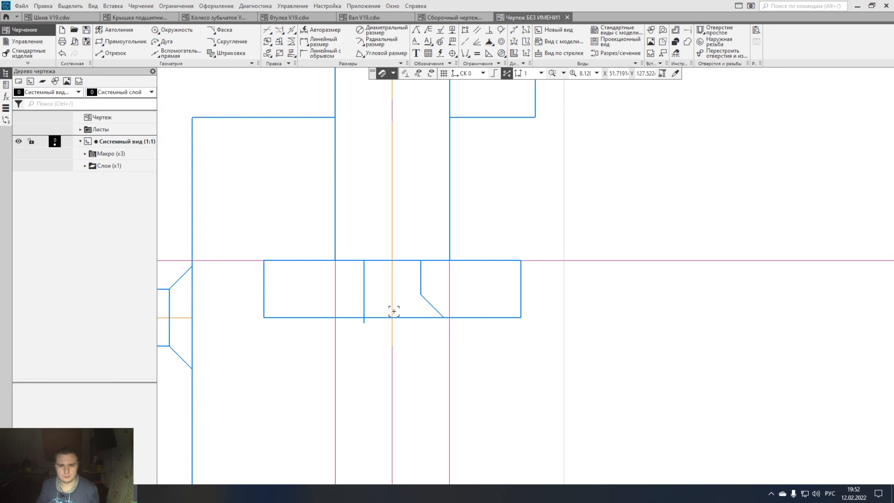
Chamfer the corner between the rectangle's bottom edge and the left hole edge 1.6 mm at 45°.
click(436, 309)
click(400, 304)
click(219, 31)
click(350, 317)
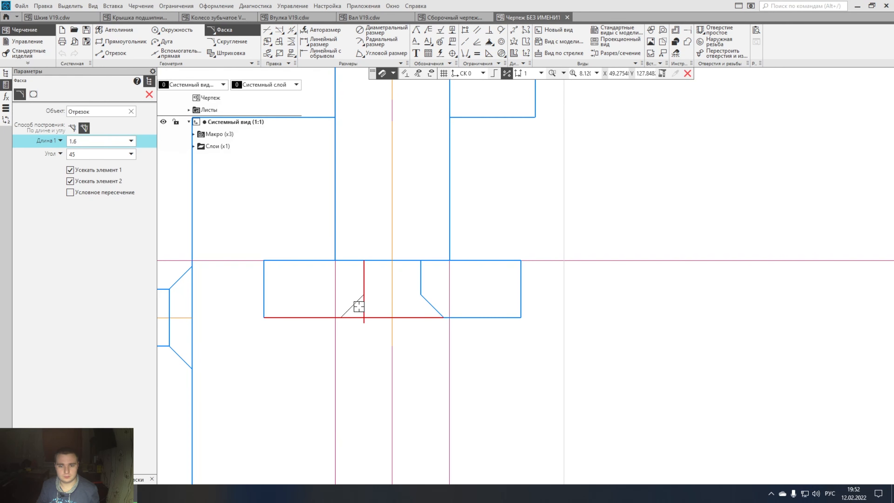
click(364, 303)
key(Escape)
Draw a horizontal segment between the outer ends of the two chamfers to close the rectangle's bottom edge.
click(111, 53)
click(341, 317)
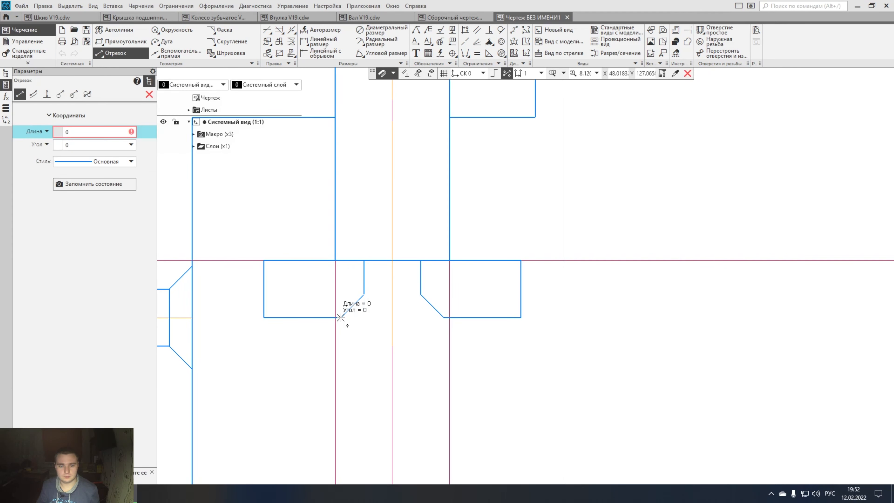
click(444, 318)
key(Escape)
Delete the three vertical construction lines running through the countersunk rectangle.
key(Delete)
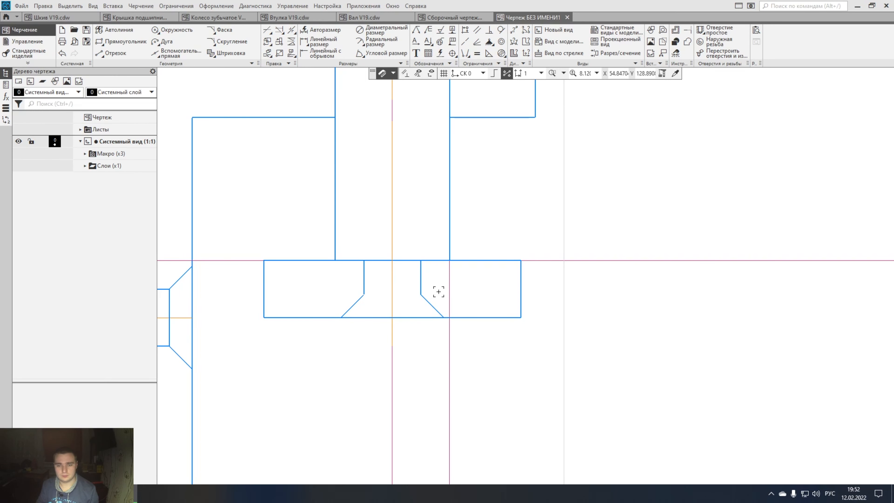
click(449, 297)
key(Delete)
click(393, 383)
key(Delete)
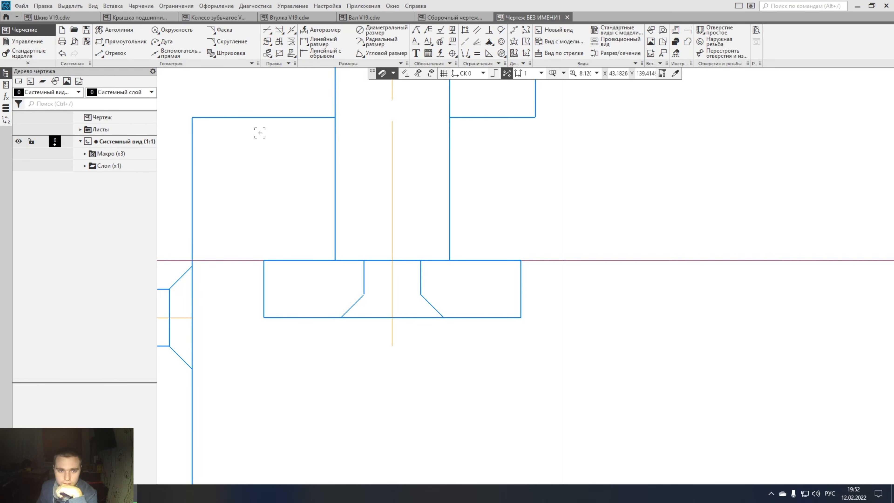
Connect the inner ends of the two chamfers with a horizontal segment.
click(116, 55)
click(365, 295)
click(420, 295)
Draw a 30 mm vertical segment up the centreline from the rectangle's top edge and place a horizontal construction line through its upper end.
click(392, 261)
text(30)
scroll(392, 261, down, 4)
click(181, 53)
click(412, 174)
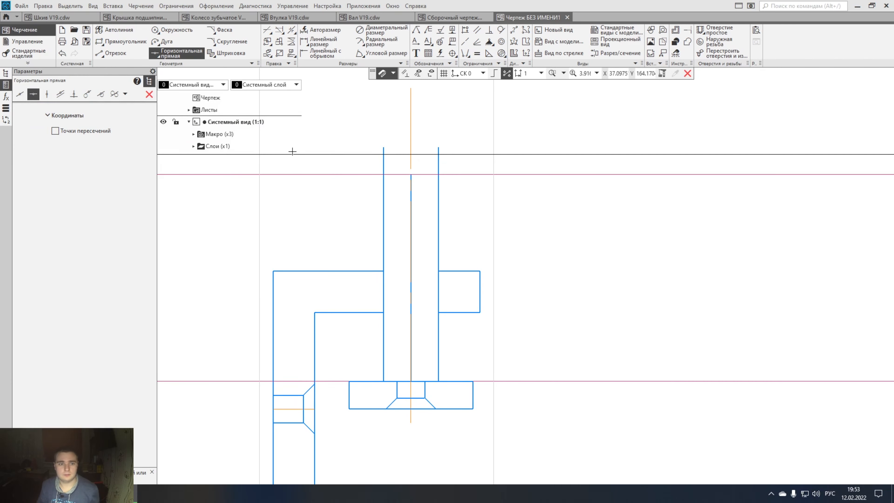
key(Escape)
Draw a horizontal segment between the two long vertical lines along the upper construction line.
click(111, 54)
click(384, 175)
click(438, 174)
key(Escape)
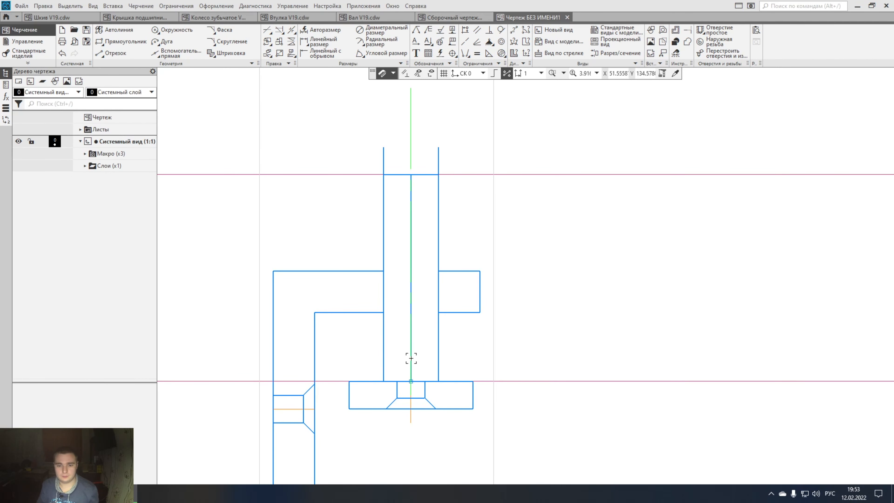
click(410, 378)
drag(411, 395, 410, 423)
scroll(413, 308, up, 4)
drag(410, 254, 423, 254)
click(422, 254)
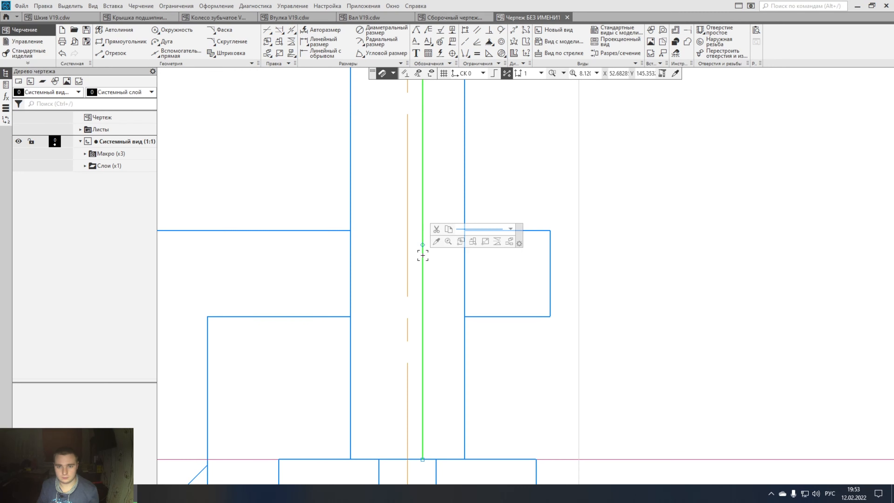
key(Delete)
scroll(435, 267, down, 3)
middle_drag(433, 176, 435, 235)
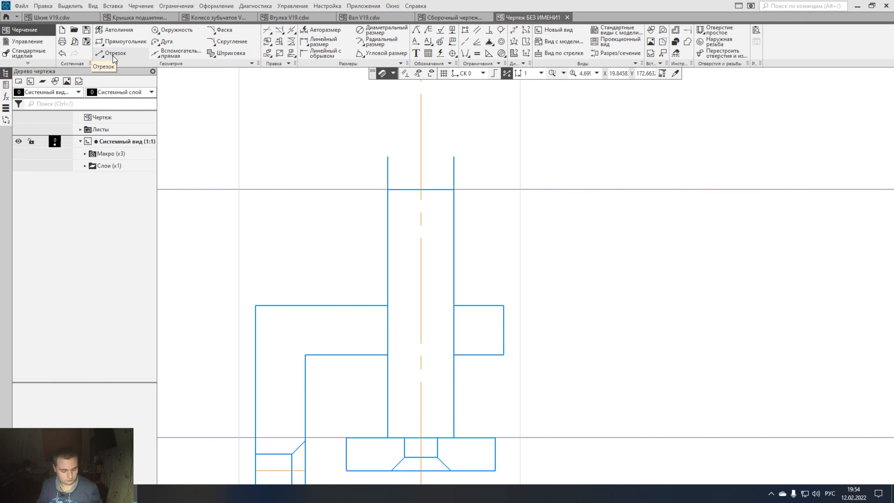
key(ctrl+z)
Move the vertical segment off the centreline to just inside the pin's left edge.
drag(429, 313, 392, 316)
key(shift+Right)
key(shift+Right)
key(shift+Right)
scroll(444, 474, down, 1)
Mirror the inner vertical segment about the pin's centreline to get the matching line inside the right edge.
click(406, 437)
click(477, 427)
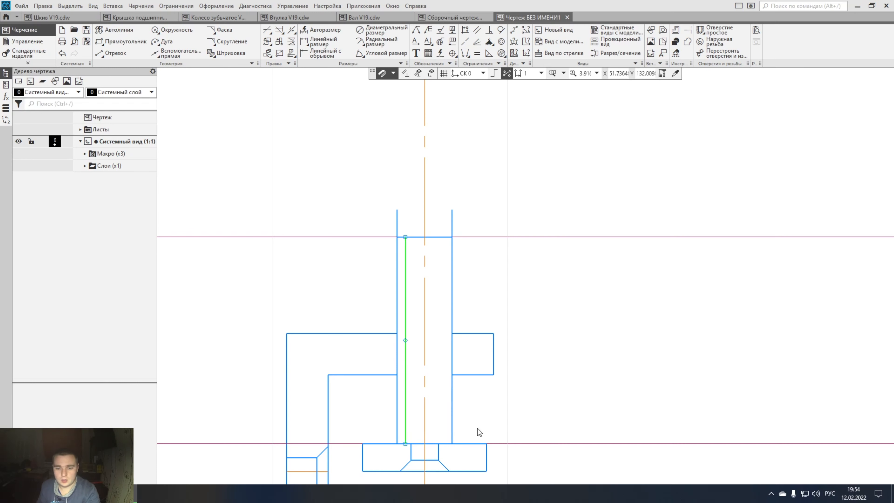
click(425, 445)
click(426, 453)
key(Escape)
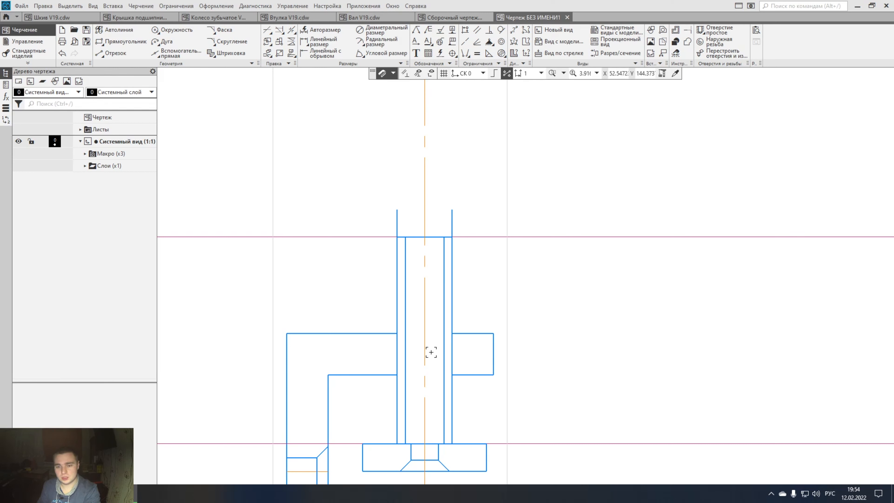
middle_drag(431, 352, 429, 371)
double_click(450, 300)
key(Escape)
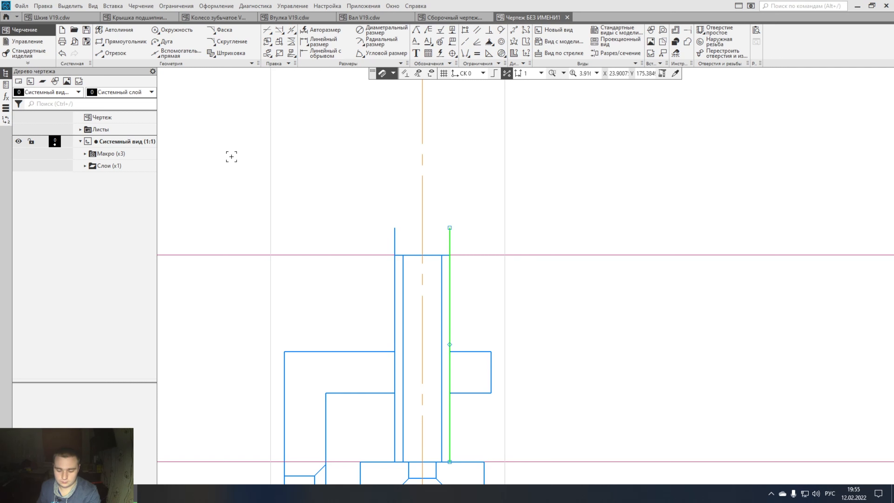
Close the pin's top with a horizontal segment between its two outer lines and delete the upper horizontal construction line.
click(116, 53)
click(395, 228)
click(449, 228)
key(Escape)
click(363, 255)
key(Delete)
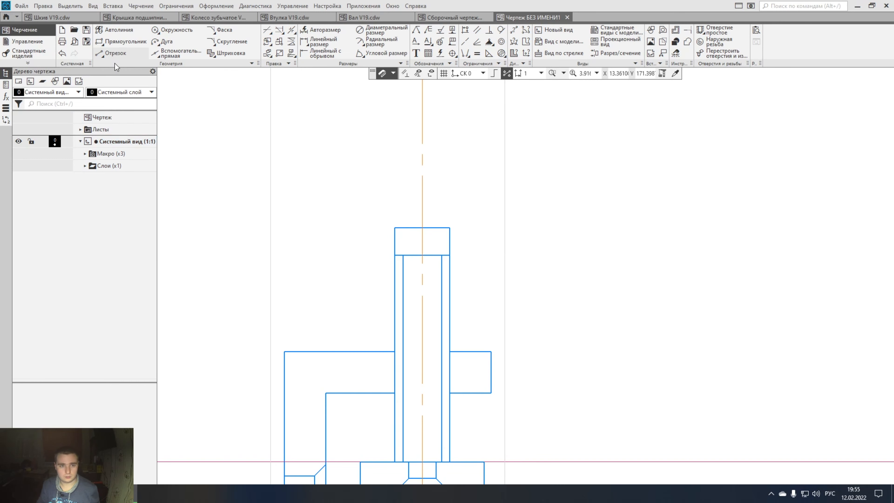
Draw a 12 mm vertical segment up the centreline from the midpoint of the pin's top edge.
click(116, 53)
click(71, 131)
text(12)
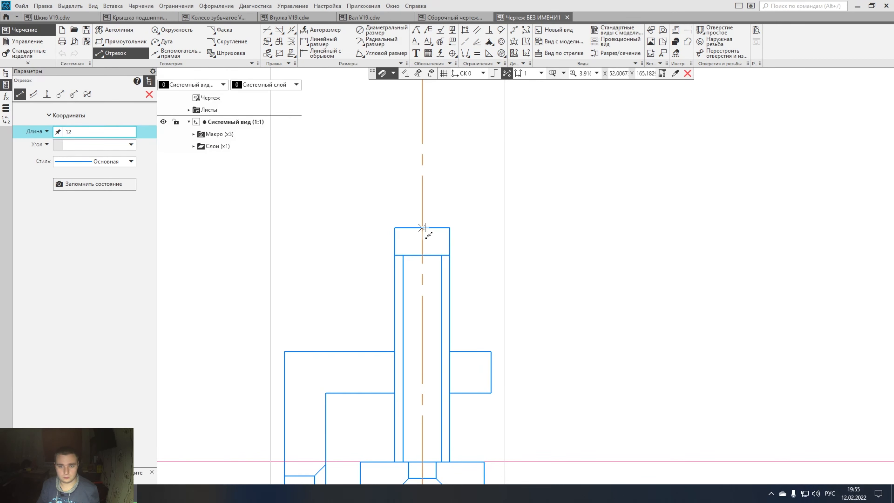
click(423, 227)
click(428, 213)
key(Escape)
Draw a 22 mm horizontal segment along the pin's top edge and move it so its midpoint lies on the centreline.
click(116, 53)
text(22)
click(422, 227)
click(457, 227)
key(Escape)
click(505, 227)
drag(499, 228, 423, 228)
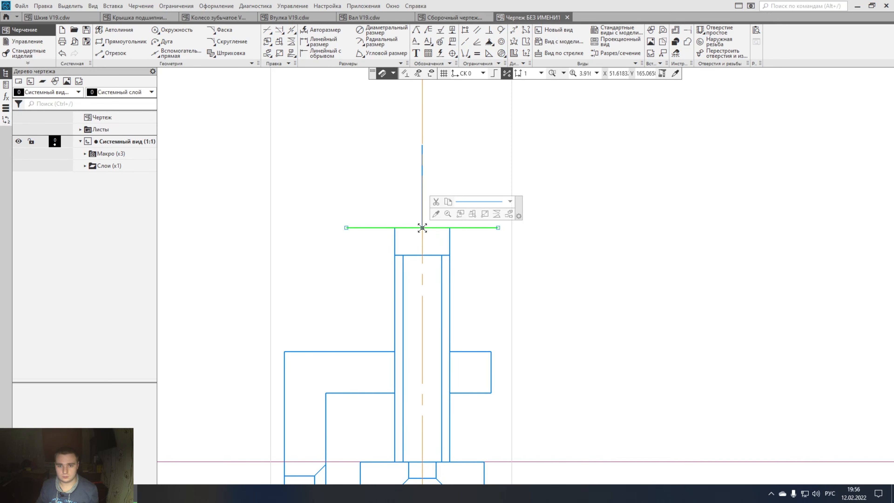
Copy the 22 mm segment by its midpoint and paste it at the upper end of the 12 mm vertical segment.
key(ctrl+c)
click(423, 227)
key(ctrl+v)
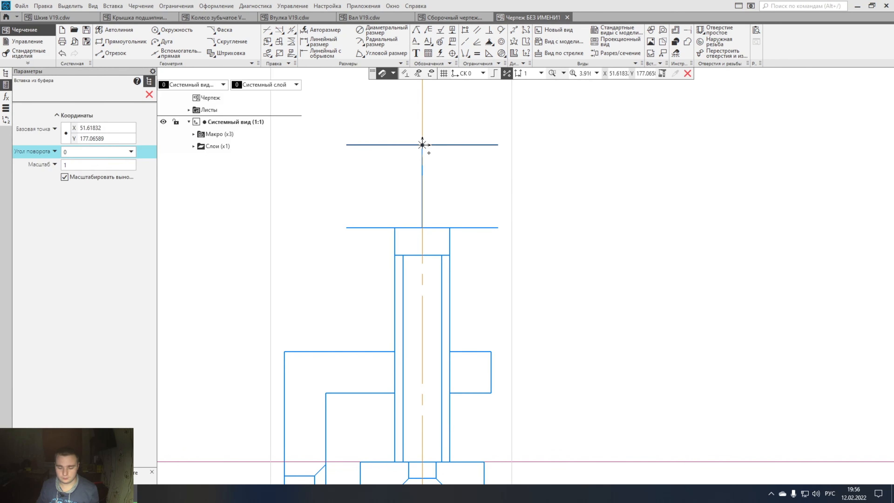
click(422, 144)
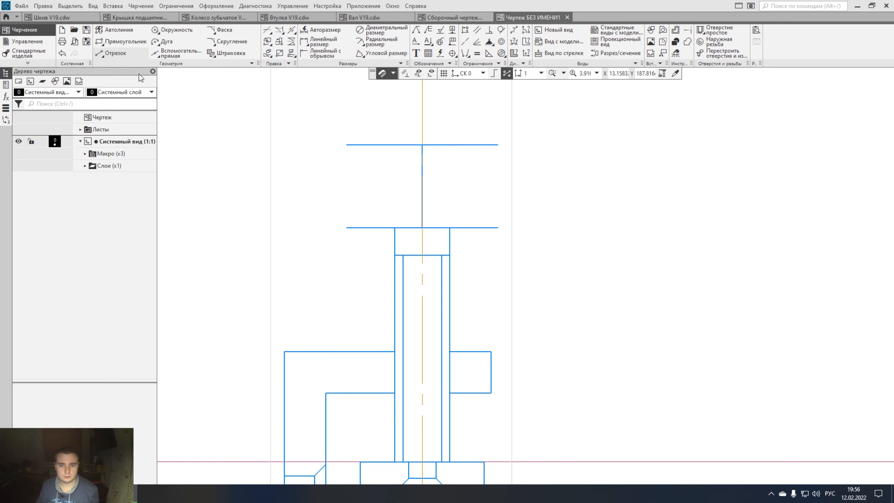
Join the ends of the two 22 mm segments with vertical segments to close the head rectangle.
click(115, 53)
click(346, 227)
click(346, 145)
click(498, 228)
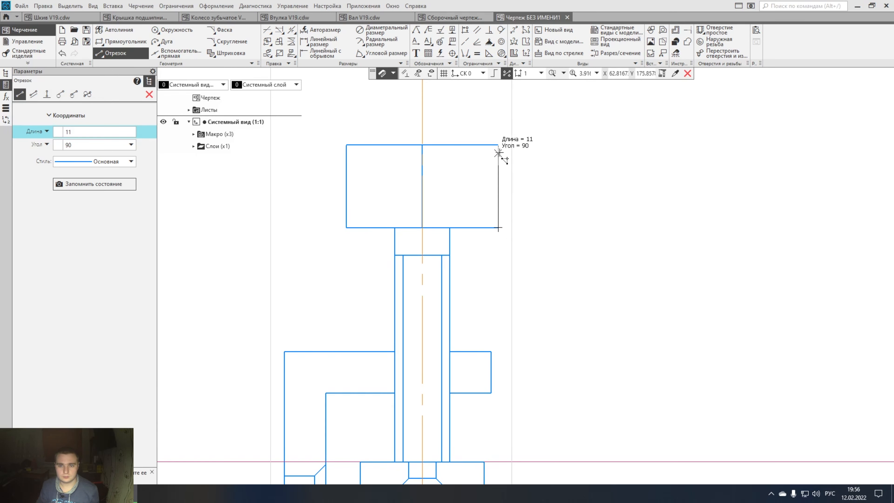
click(498, 145)
Chamfer all four corners of the head rectangle with a length of 2 mm at 45°.
click(222, 29)
click(131, 141)
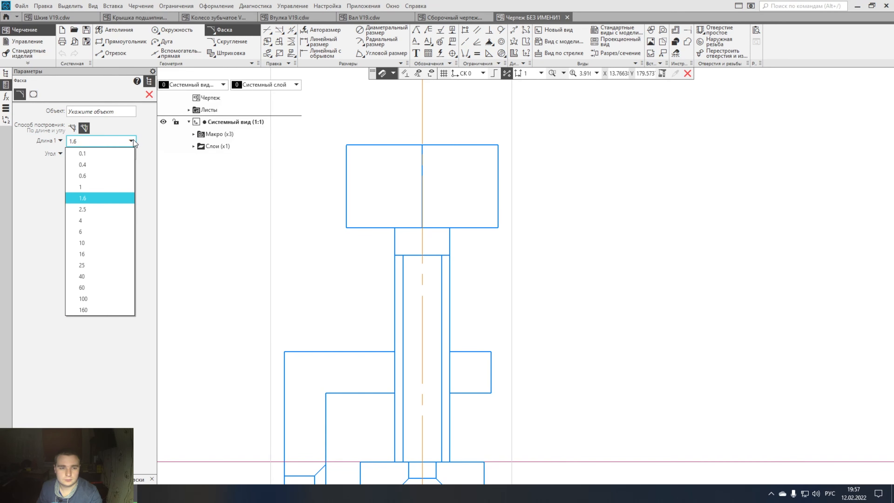
text(2)
click(359, 145)
click(347, 155)
click(347, 218)
click(356, 227)
click(490, 228)
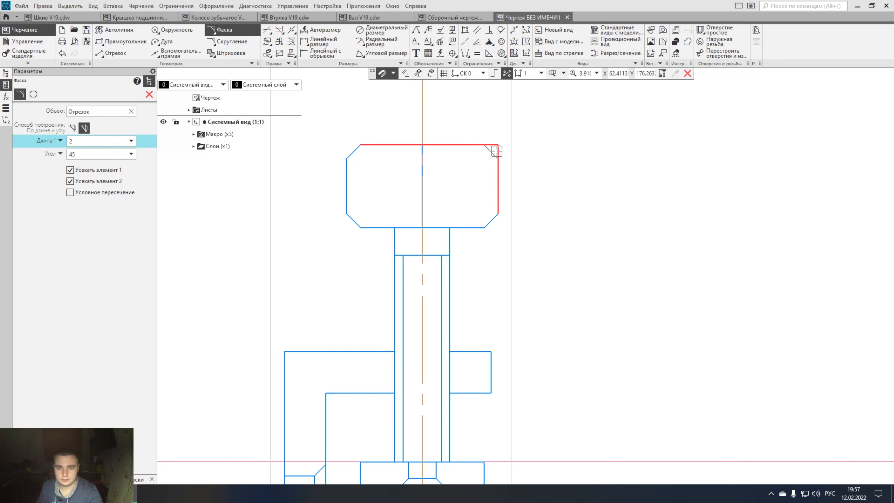
click(497, 150)
Connect the outer ends of the head's upper and lower chamfers with two horizontal segments.
click(115, 53)
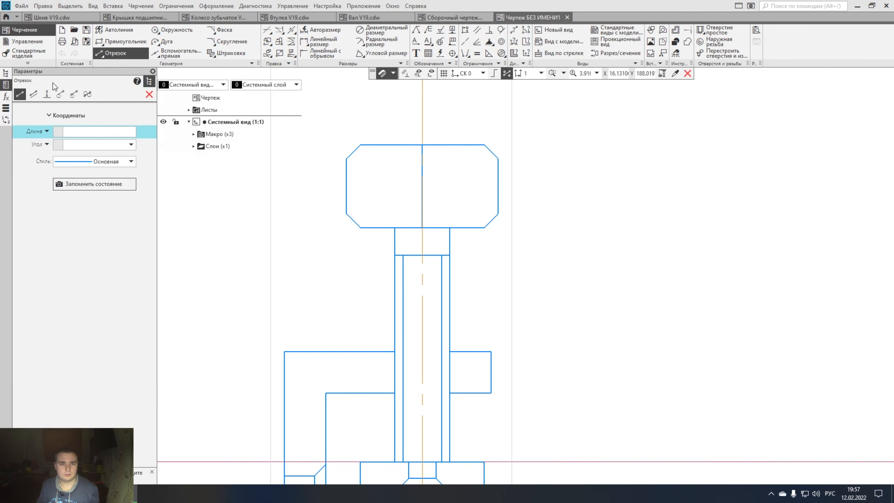
click(346, 158)
click(498, 159)
click(498, 213)
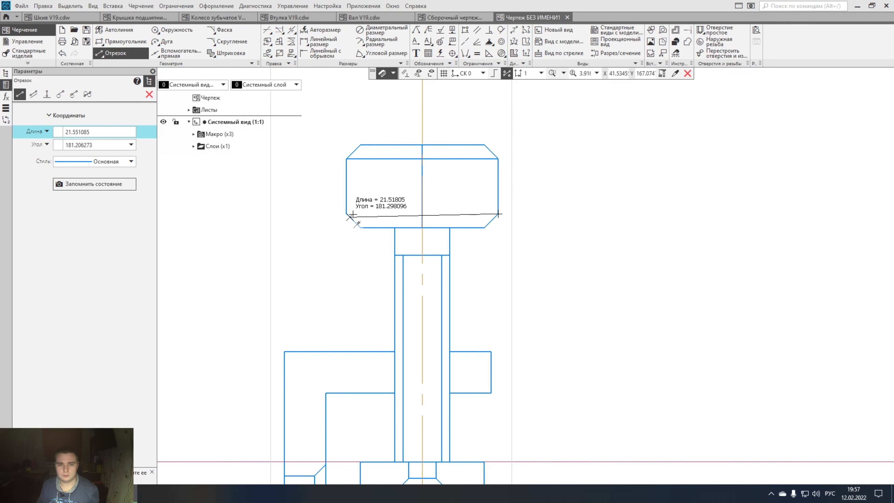
click(346, 213)
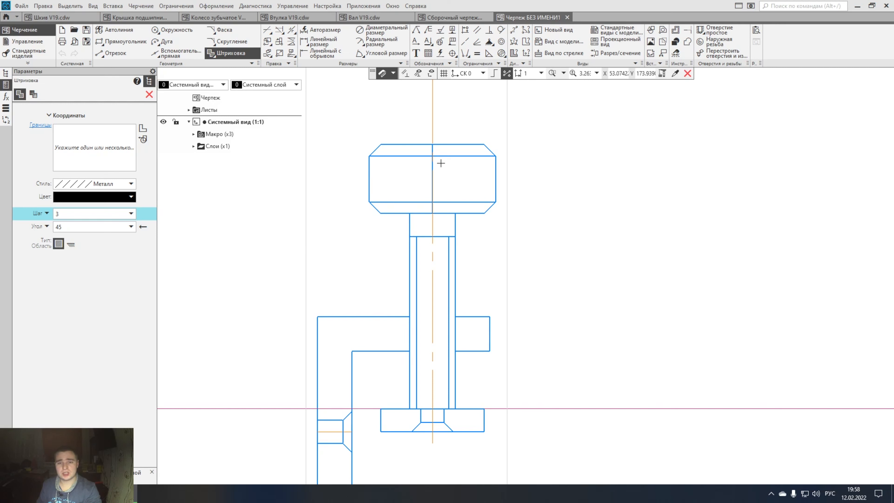
Try hatching the regions of the chamfered head with the «Камень естественный» style, step 3 and angle 45.
click(417, 151)
click(131, 184)
click(94, 230)
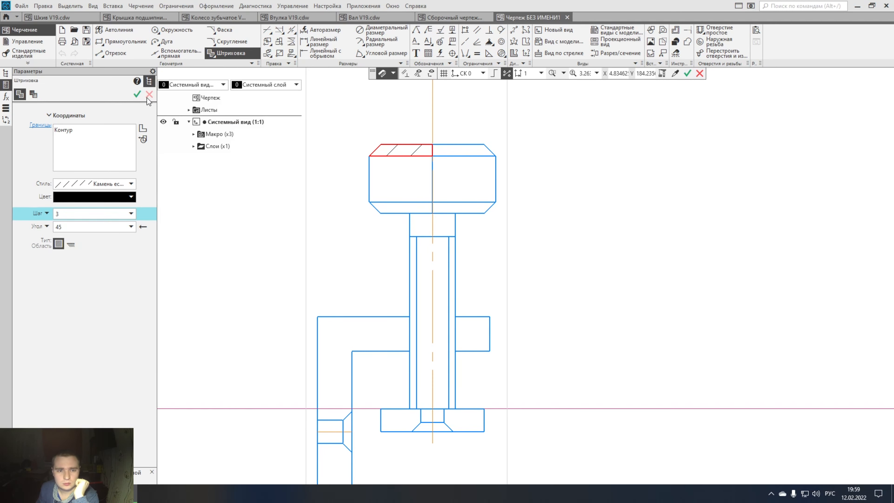
click(137, 94)
click(405, 150)
click(473, 200)
click(403, 176)
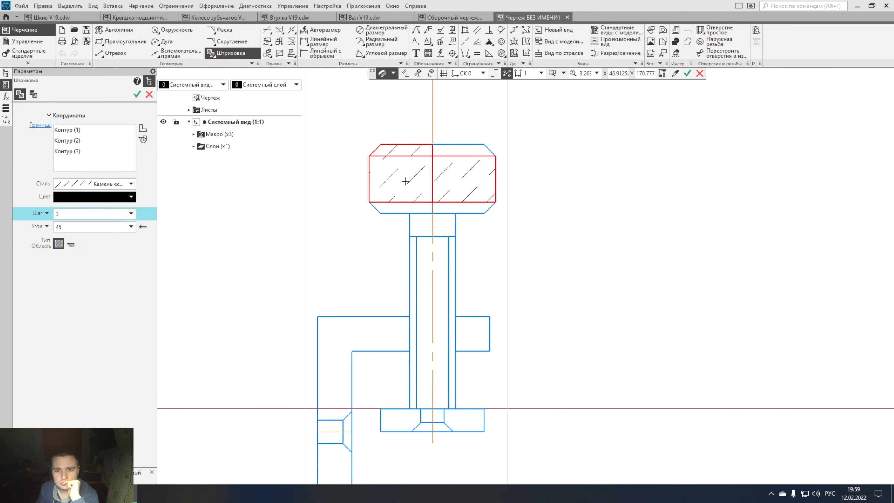
click(427, 208)
click(137, 94)
Try hatching all six regions of the head with the «Насыпной грунт» style, step 5 and angle 45.
click(131, 184)
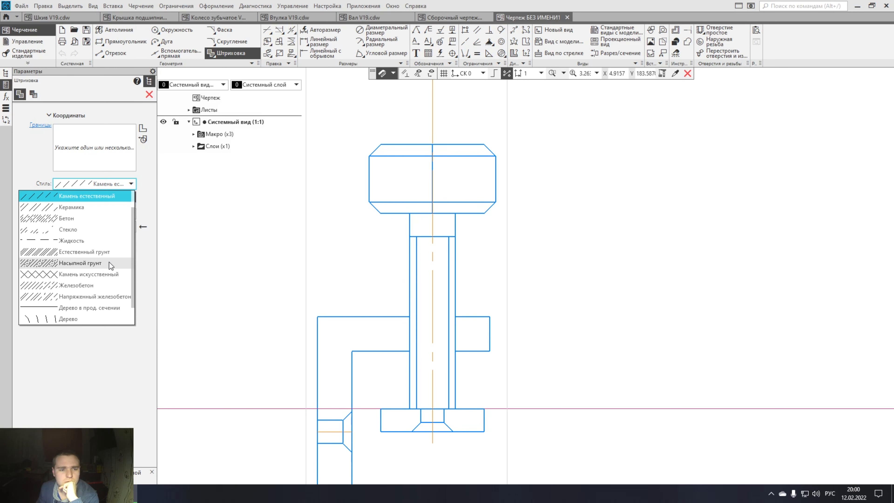
click(110, 263)
click(410, 184)
click(449, 185)
click(419, 208)
click(448, 207)
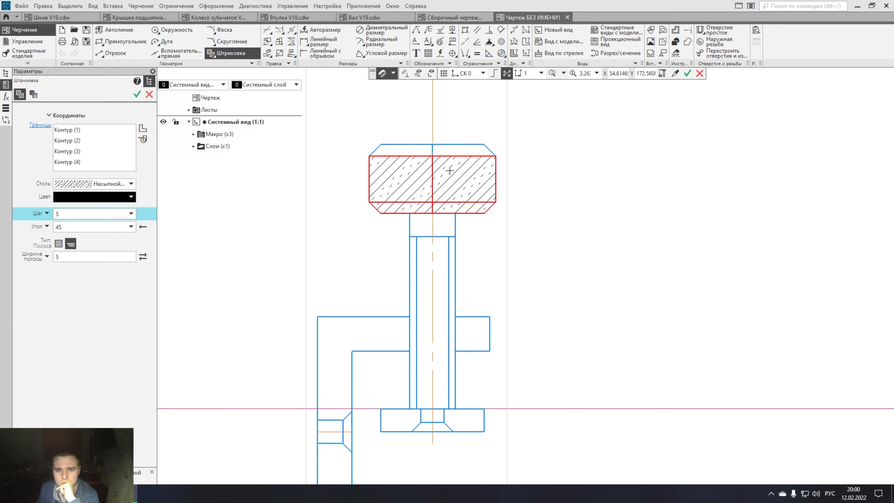
click(457, 150)
click(405, 150)
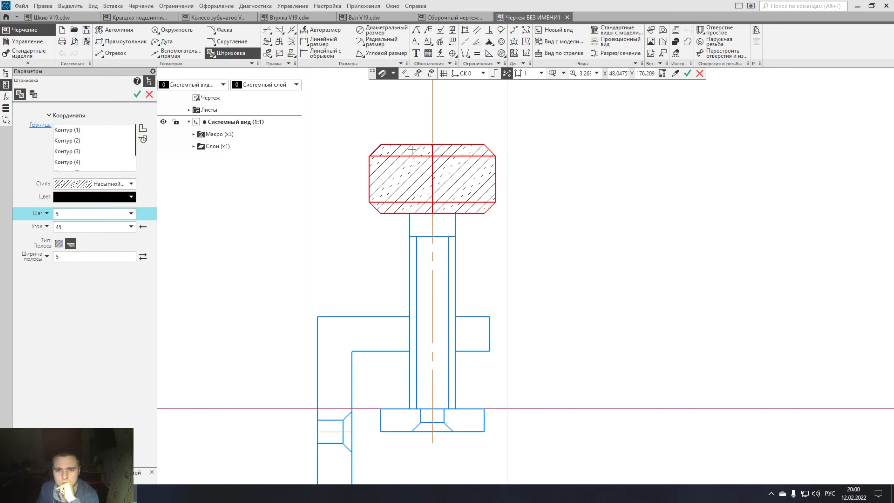
click(150, 94)
Try hatching all six regions of the head with the «Дерево» style, step 5 and angle 0.
click(227, 53)
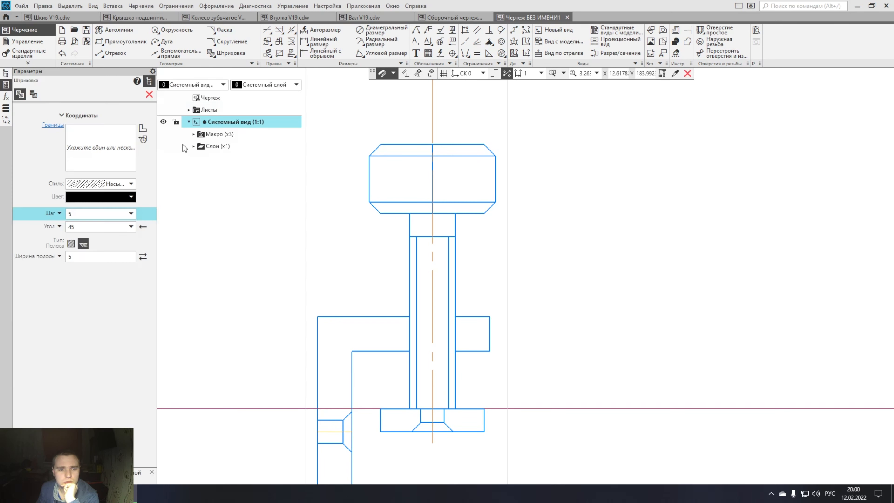
click(132, 184)
click(89, 295)
click(391, 190)
click(449, 181)
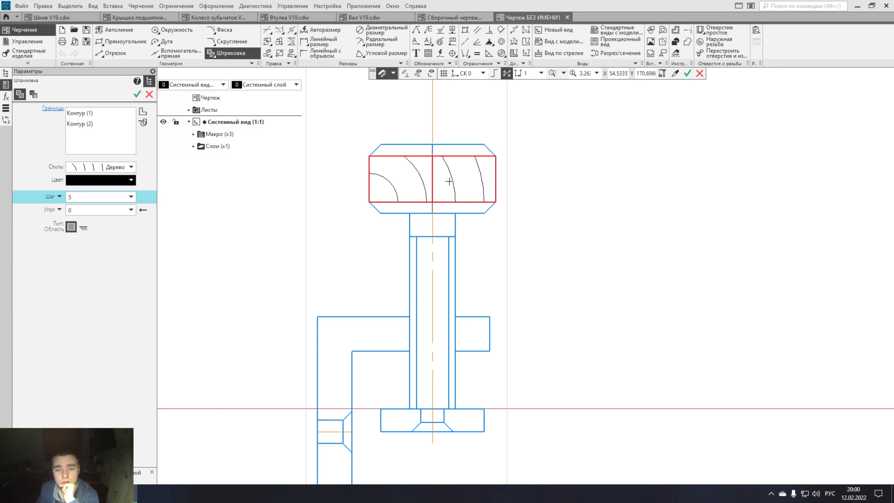
click(458, 150)
click(409, 148)
click(402, 207)
click(467, 207)
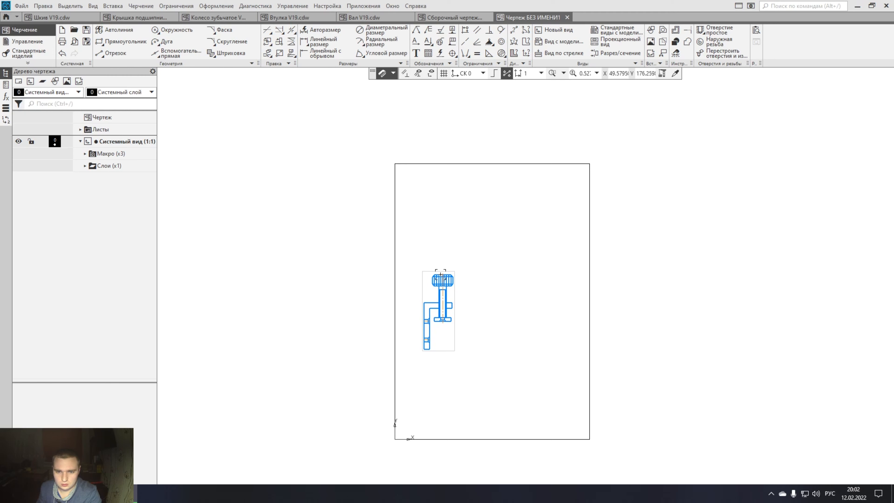
Move the whole bracket and pin view close to the upper-left corner of the sheet.
click(431, 291)
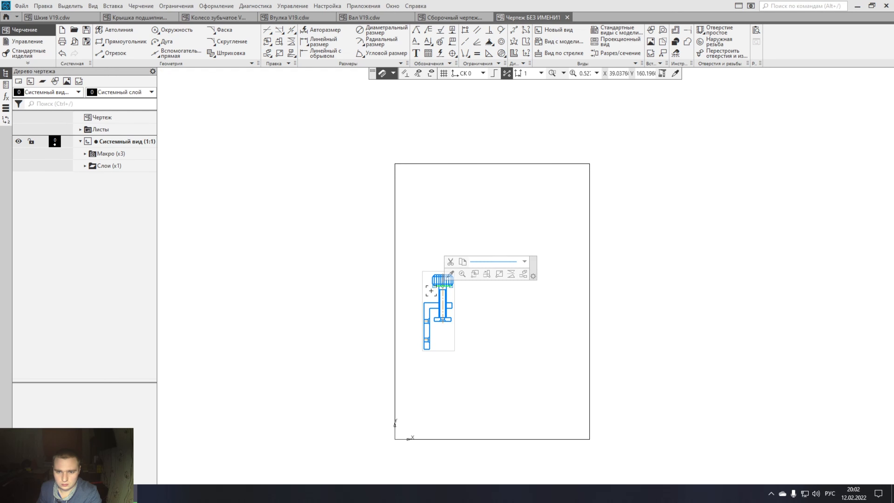
scroll(431, 290, up, 3)
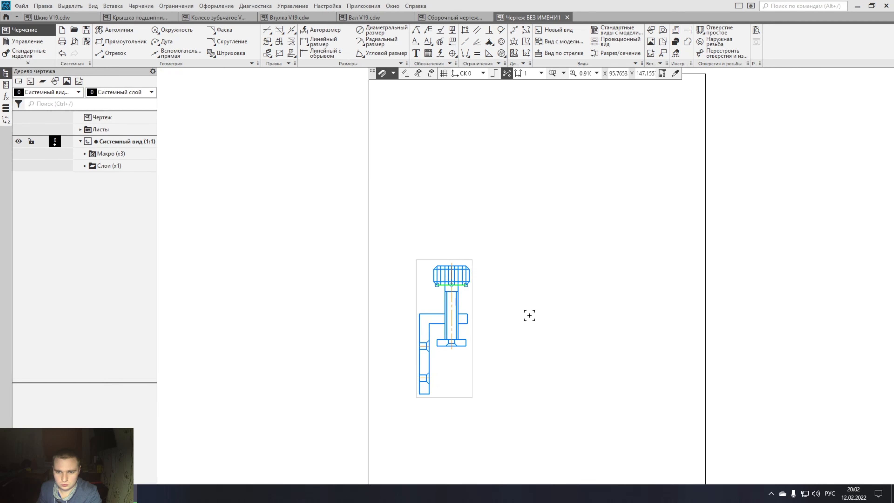
drag(419, 280, 405, 125)
middle_drag(505, 181, 499, 298)
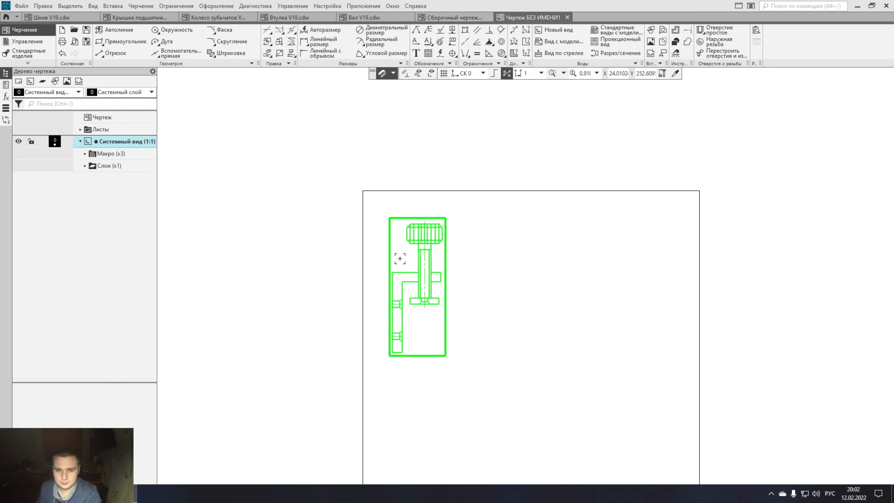
drag(390, 245, 374, 226)
click(536, 323)
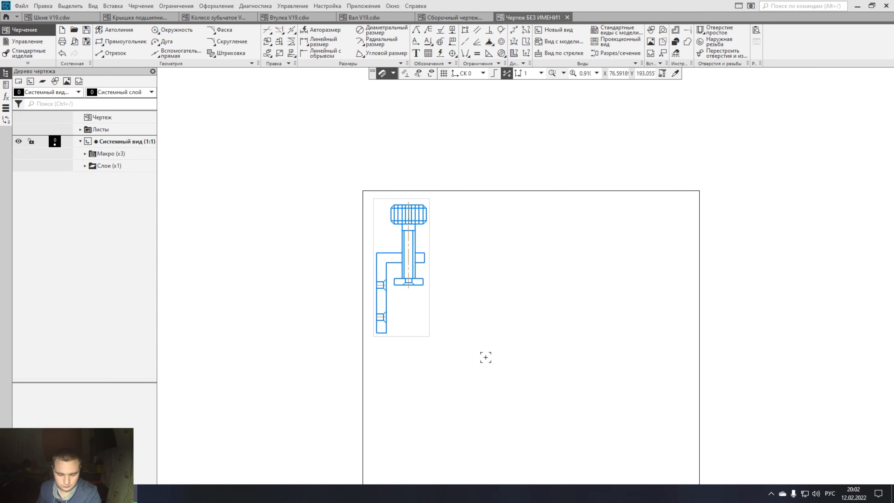
Draw a rectangle of four segments below the bracket, with its sides aligned to the bracket's outer vertical edges.
scroll(445, 368, up, 3)
click(115, 53)
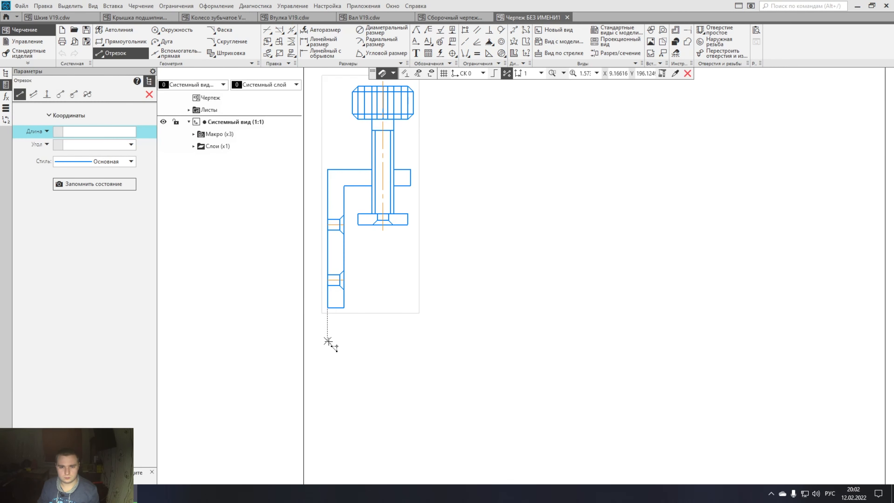
click(327, 337)
click(411, 337)
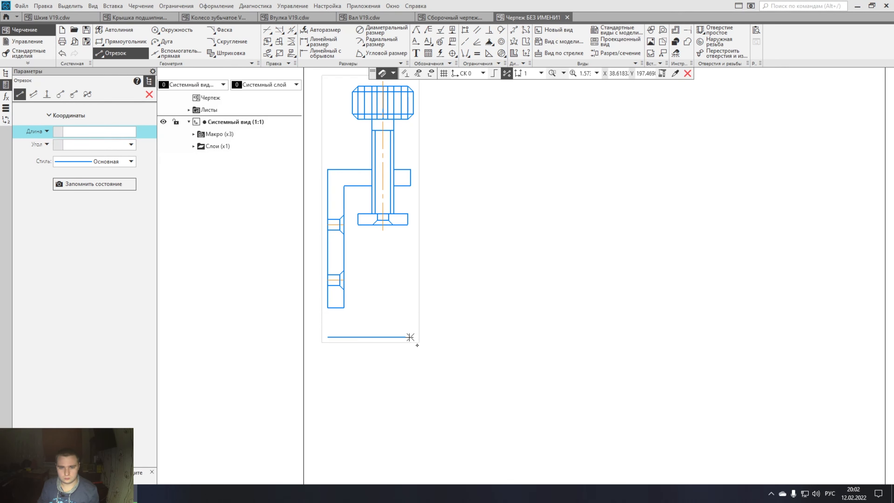
click(328, 338)
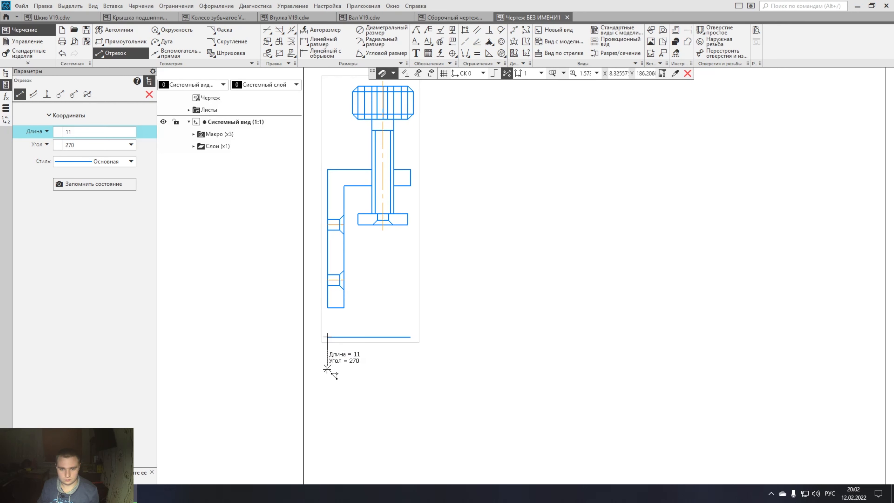
click(327, 406)
click(410, 406)
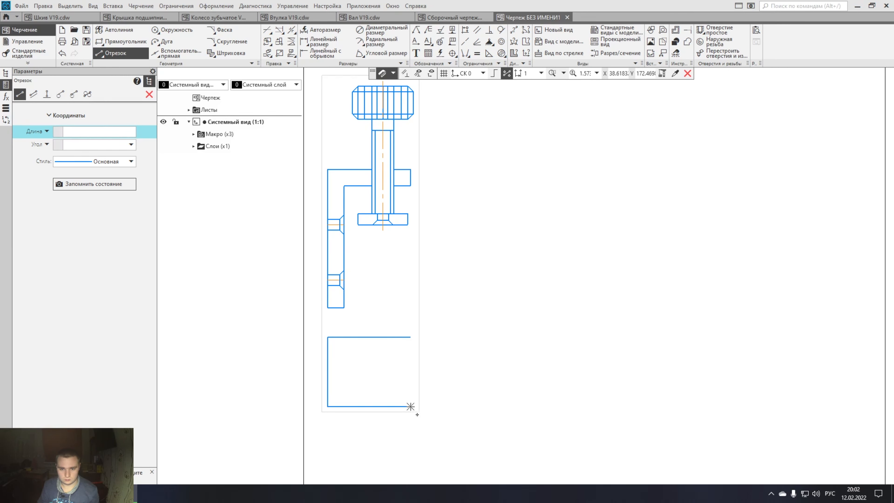
click(410, 338)
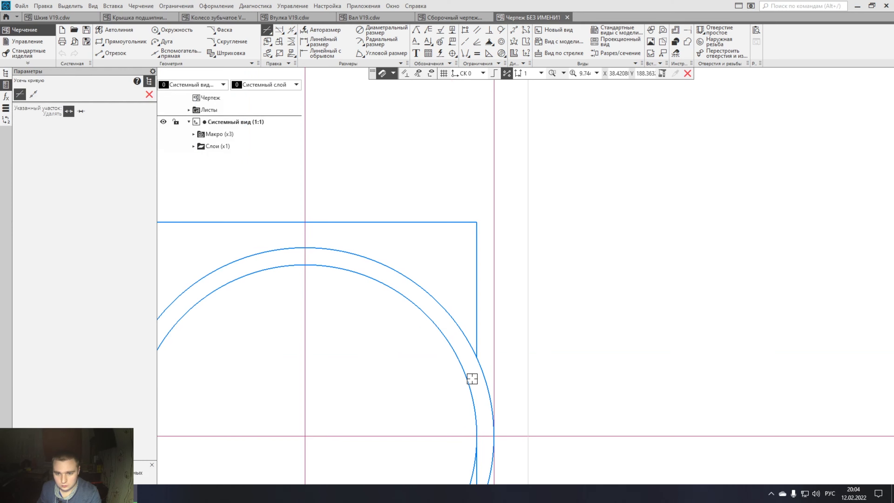
Trim away the remaining lower part of the rectangle's right edge lying inside the outer circle.
scroll(471, 375, down, 2)
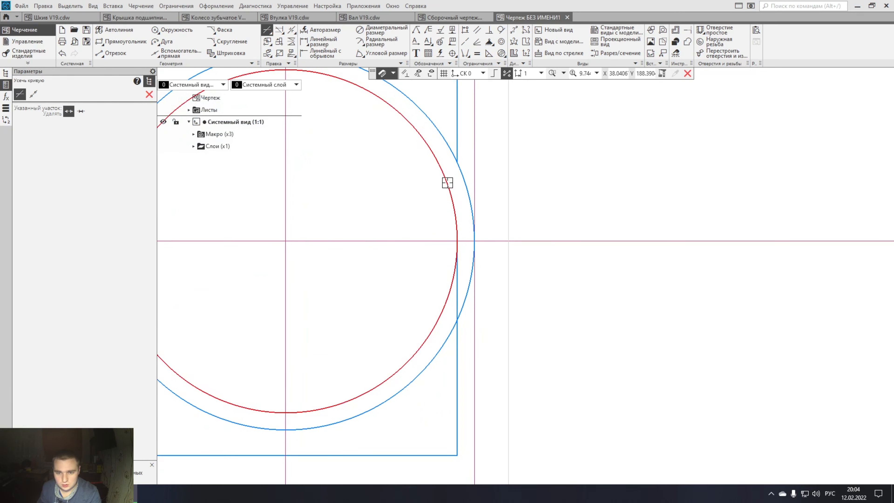
click(458, 298)
scroll(458, 297, down, 1)
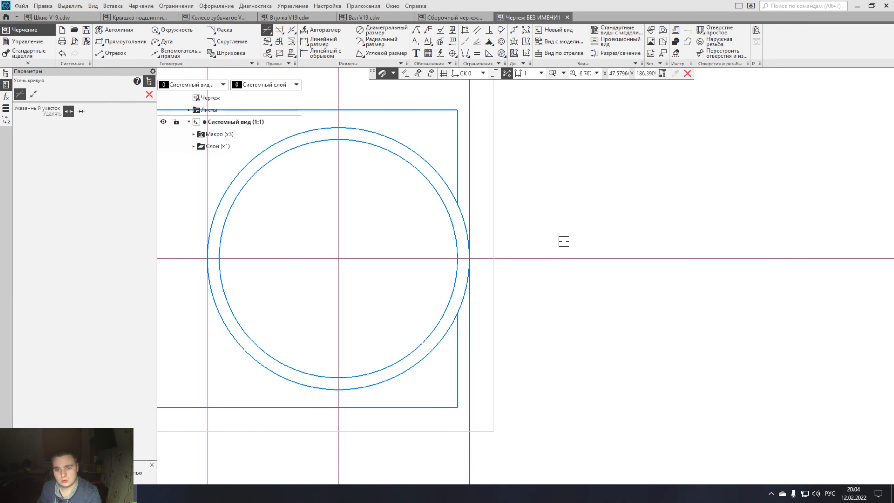
Add horizontal and vertical automatic axis lines with a 2 mm overhang across the concentric circles in the top view.
scroll(555, 225, down, 3)
key(Escape)
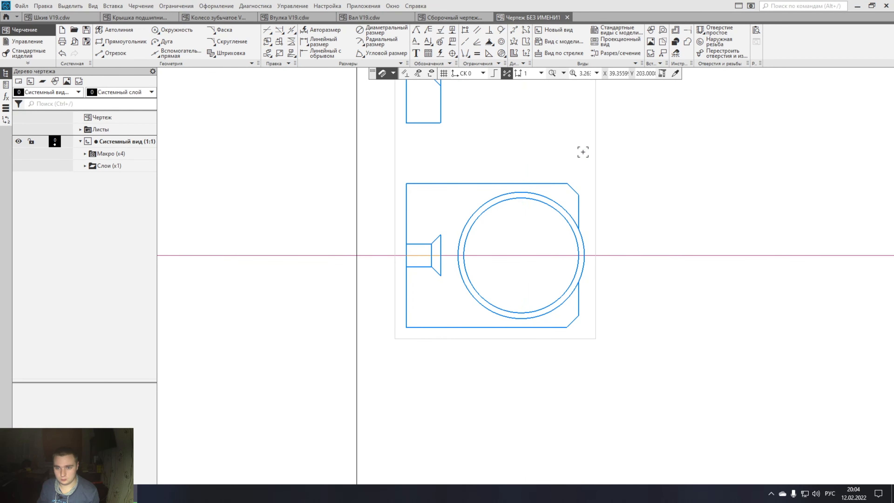
middle_drag(613, 250, 541, 248)
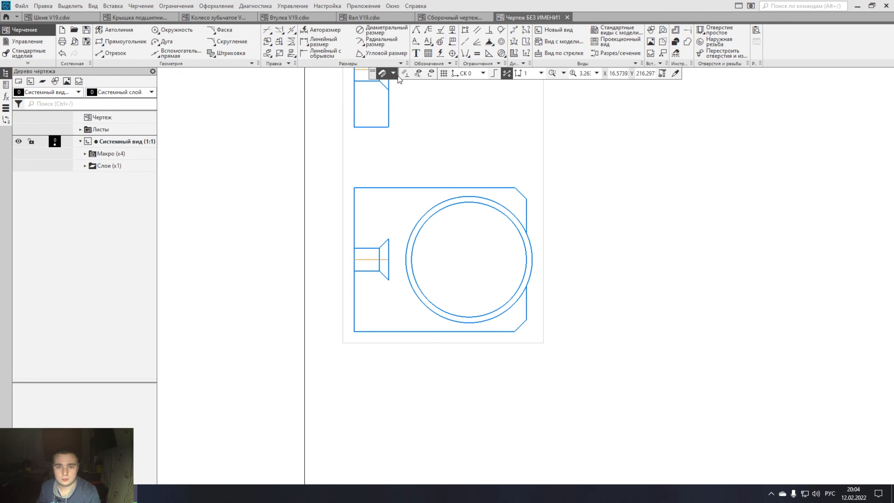
click(440, 53)
scroll(447, 256, up, 2)
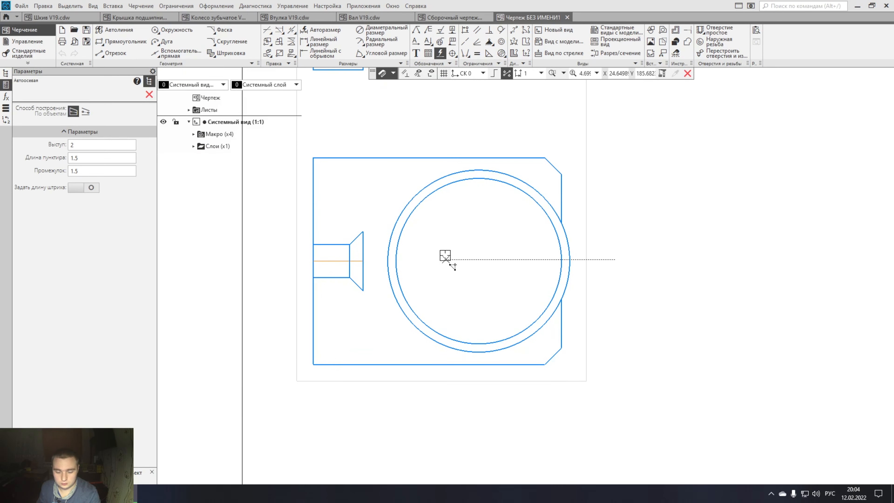
click(388, 260)
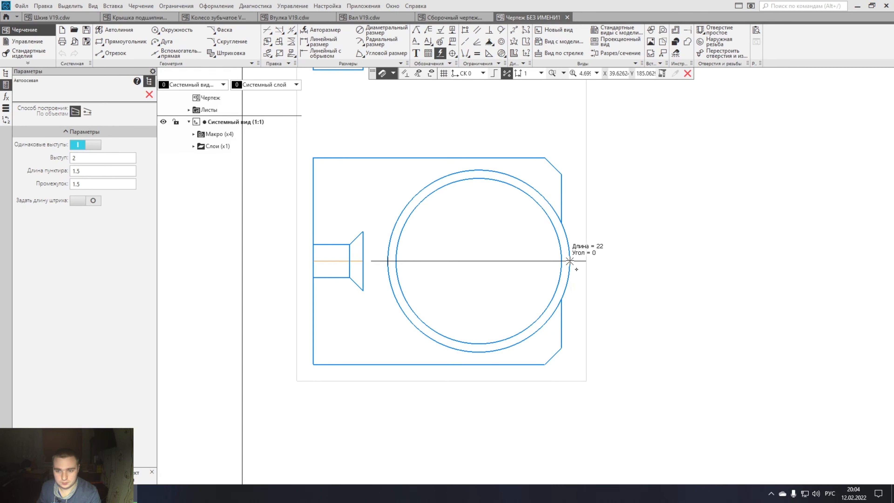
click(569, 261)
click(479, 170)
click(483, 351)
key(Escape)
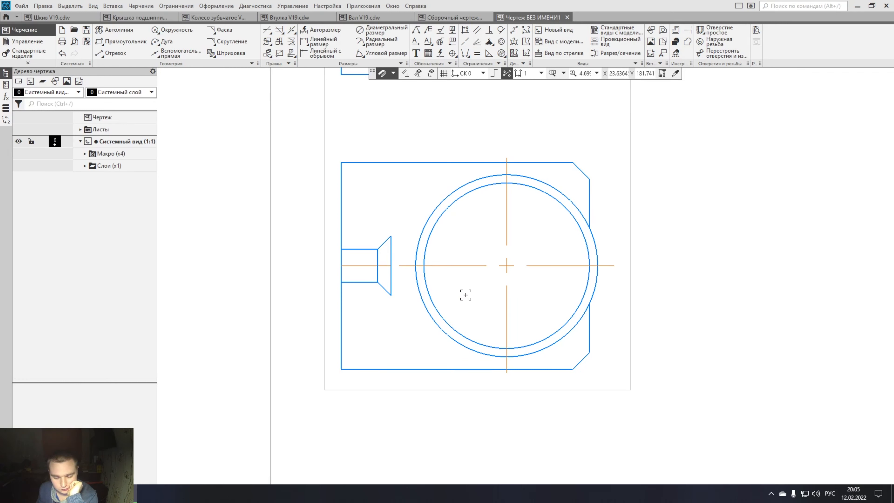
Draw a wavy break line as a spline through points around the countersunk hole in the top view, starting on the outline's left edge.
scroll(465, 288, down, 2)
scroll(465, 296, down, 2)
scroll(477, 287, up, 5)
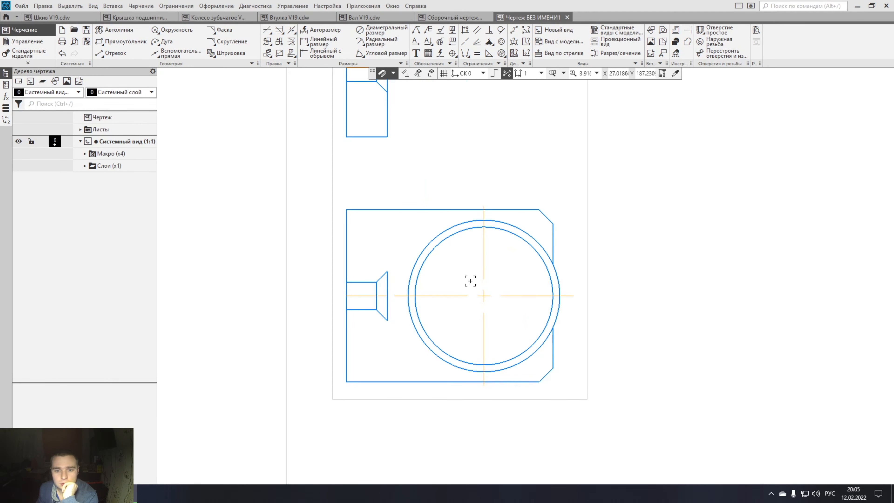
click(251, 63)
click(222, 76)
scroll(322, 281, up, 3)
click(298, 167)
click(318, 175)
click(349, 166)
click(379, 161)
click(396, 171)
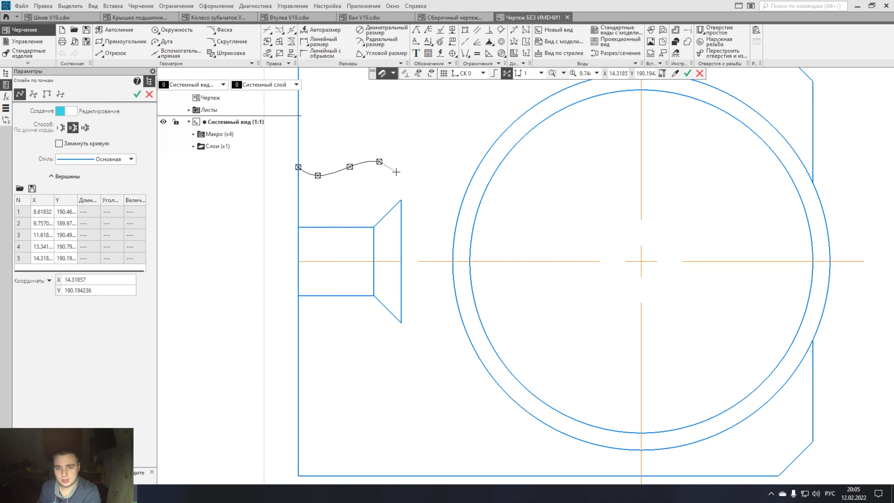
click(408, 182)
click(418, 207)
click(419, 228)
click(424, 243)
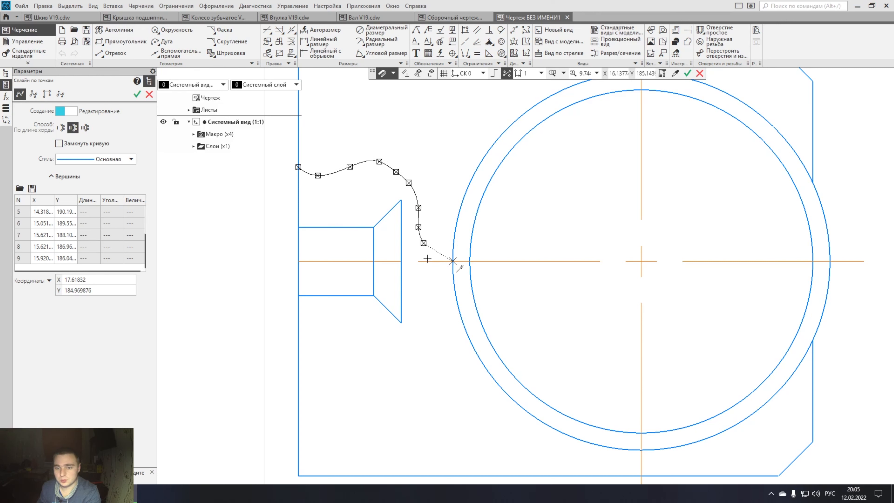
click(424, 268)
click(428, 286)
click(423, 296)
click(417, 310)
click(425, 323)
click(415, 332)
Reshape the lower part of the top view's break line by moving its spline vertices.
mouse_move(232, 283)
mouse_down()
mouse_move(232, 313)
mouse_move(242, 306)
mouse_up()
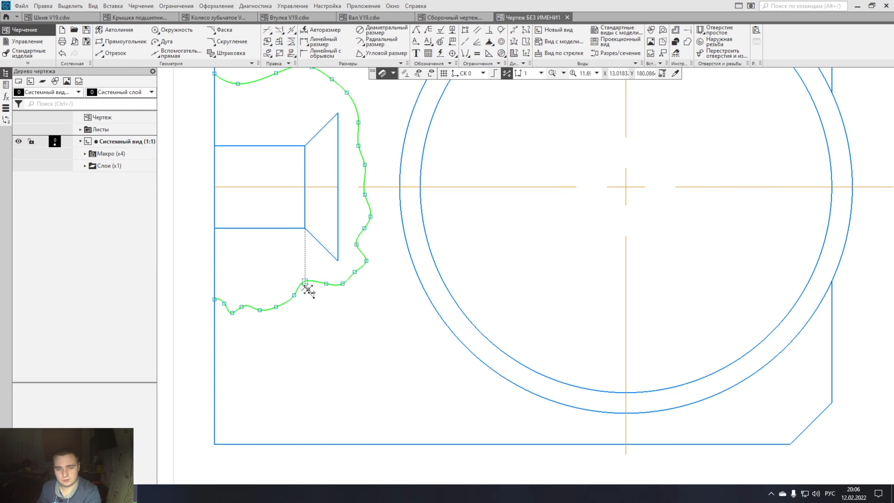
mouse_move(306, 284)
mouse_down()
mouse_move(327, 288)
mouse_move(295, 302)
mouse_move(333, 288)
mouse_up()
scroll(303, 311, down, 1)
Draw a wavy spline break line through the disc, right of its countersunk hole, from the pin's edge to the disc's lower edge.
click(594, 180)
click(583, 193)
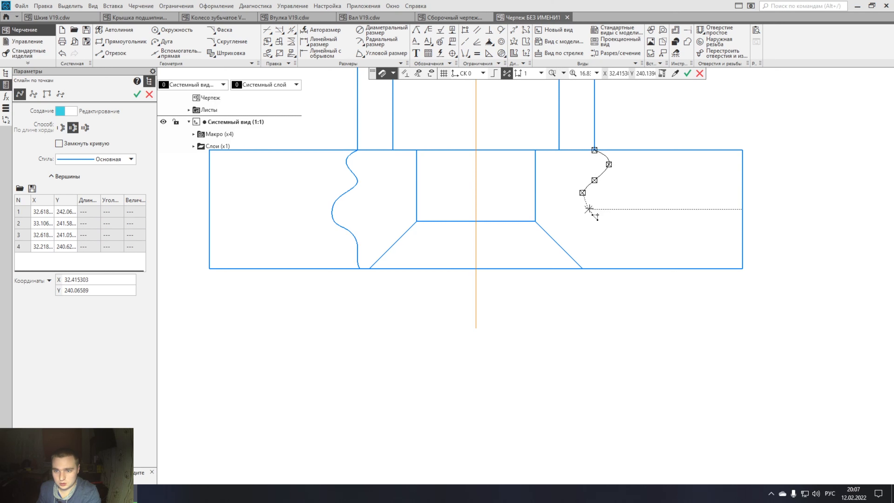
click(594, 209)
click(608, 221)
click(608, 238)
click(595, 245)
click(595, 255)
click(606, 269)
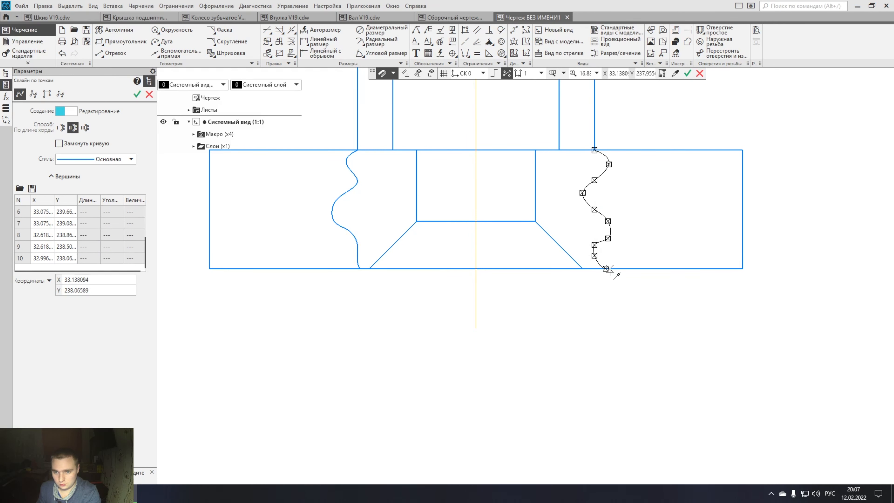
click(137, 94)
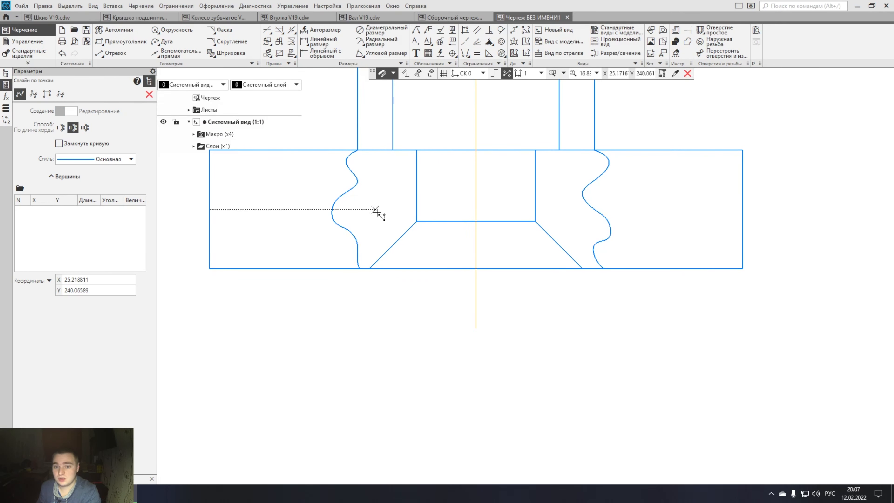
Hatch the two cut regions beside the disc's countersunk hole with the «Металл» style, step 0.5 and angle 45.
scroll(469, 278, down, 2)
scroll(482, 291, down, 3)
click(227, 53)
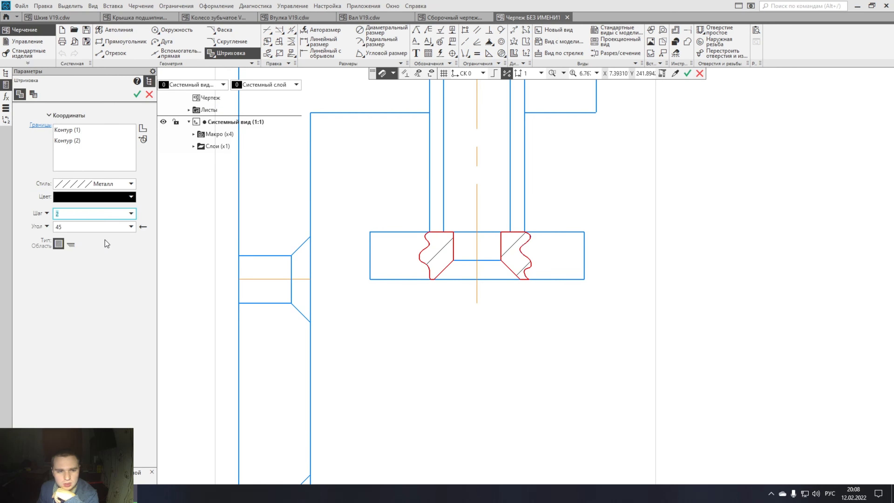
click(126, 217)
click(130, 213)
click(105, 246)
click(137, 94)
Place a vertical auxiliary line at the countersink's wide end in the top view and draw a segment along it between both sides of the break line.
click(180, 53)
click(47, 94)
click(507, 219)
click(120, 53)
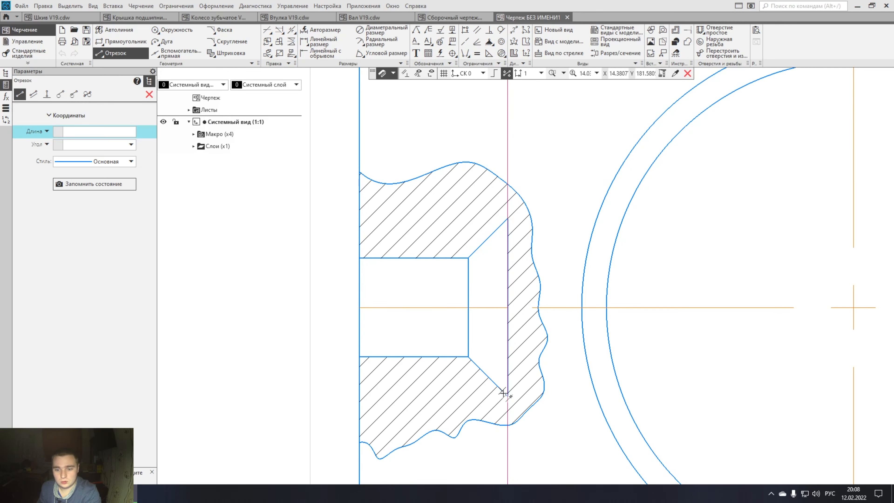
click(508, 426)
click(507, 184)
key(Escape)
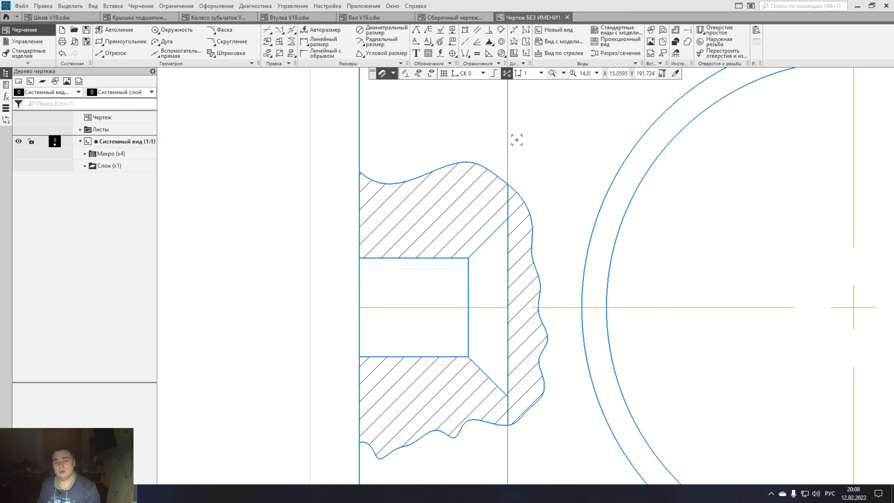
Hatch the bracket's cut regions in the main view with the «Металл» style, step 1.5 and angle 45.
scroll(528, 159, down, 8)
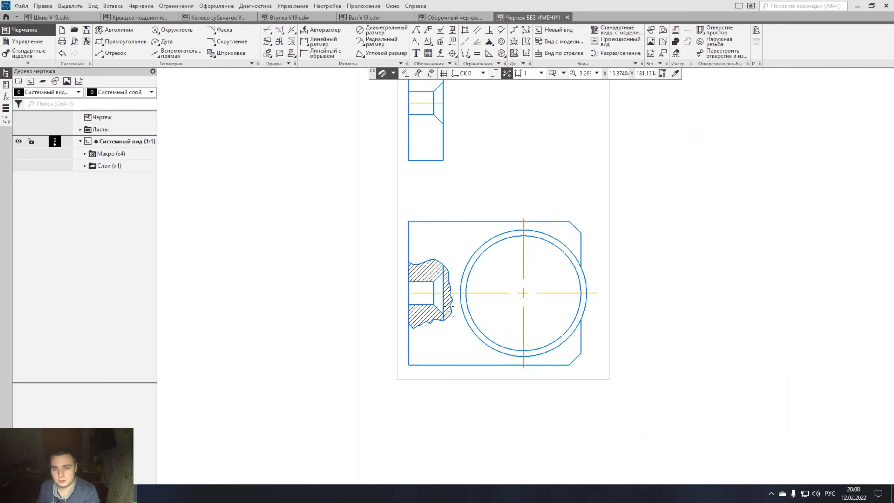
scroll(456, 267, down, 3)
middle_drag(461, 247, 461, 371)
click(239, 53)
click(442, 175)
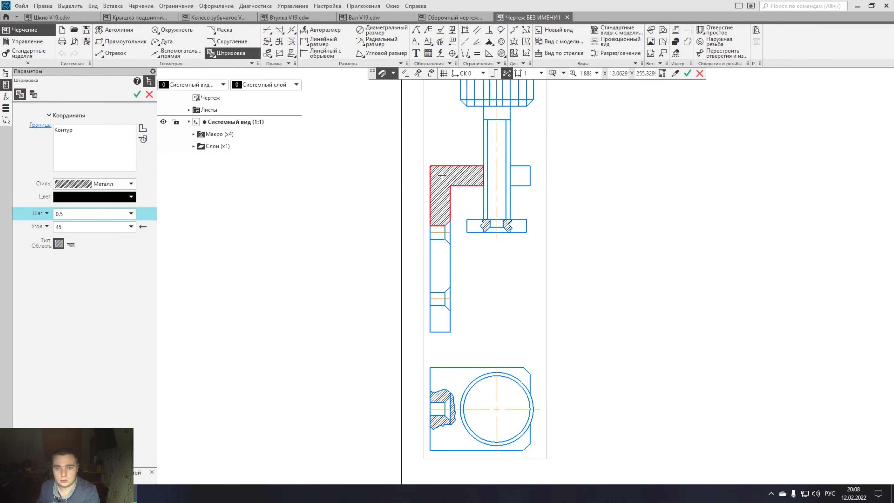
scroll(442, 175, up, 7)
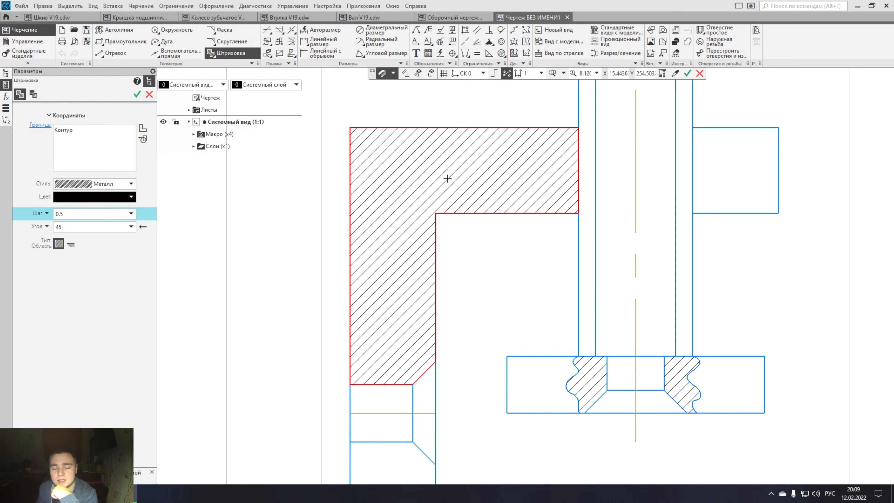
click(131, 213)
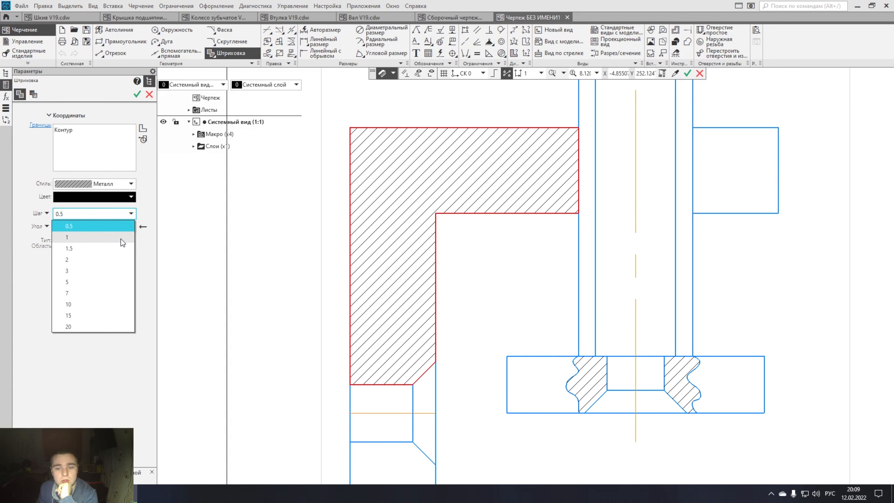
scroll(215, 240, down, 5)
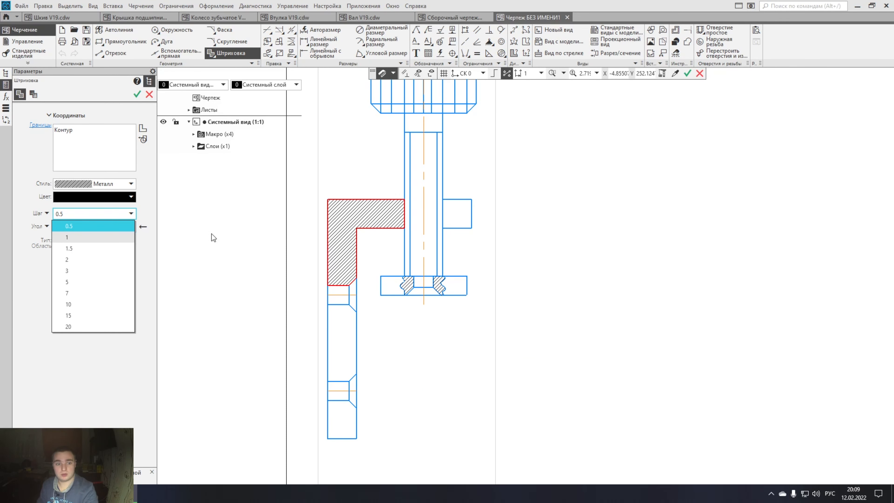
click(89, 240)
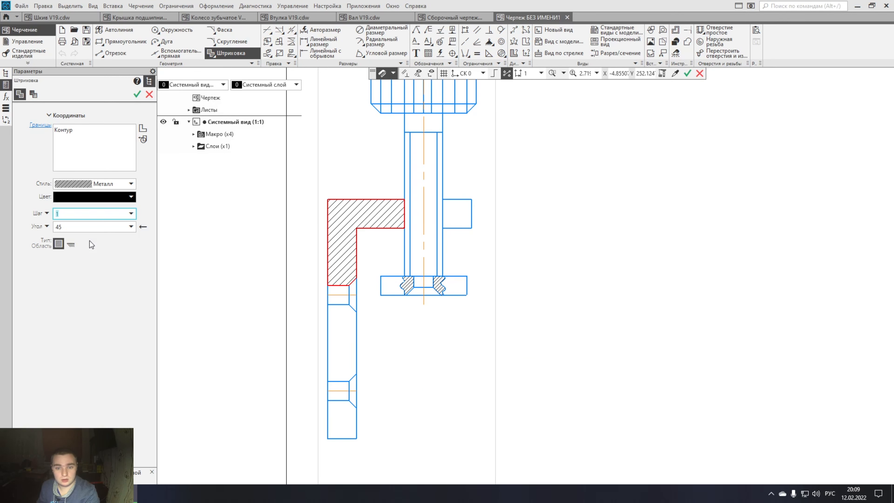
click(131, 214)
click(111, 251)
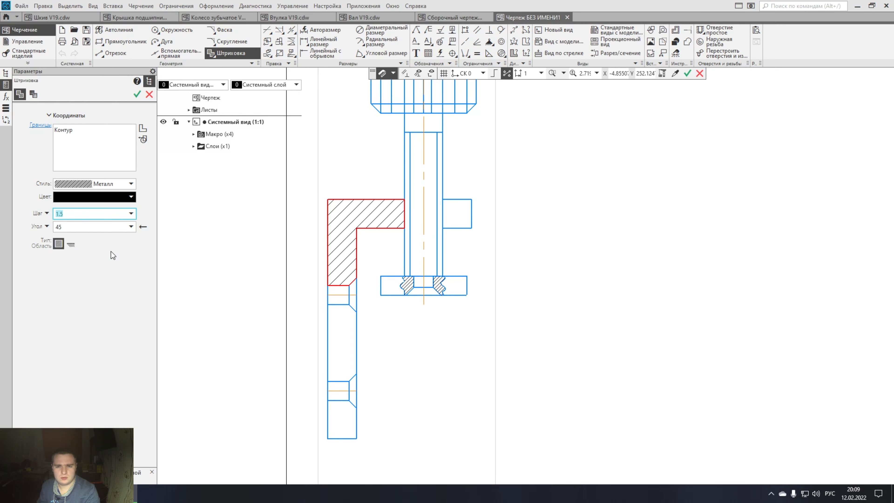
click(459, 216)
key(ctrl+Return)
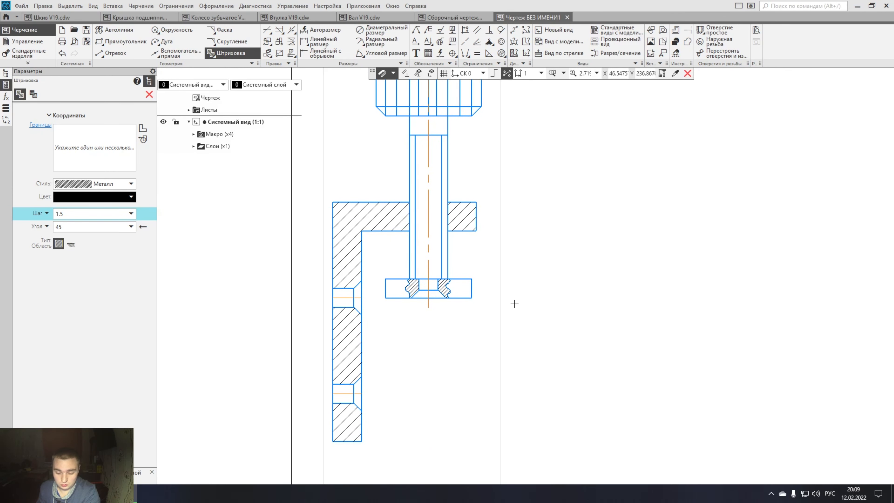
Dimension the vertical distance from the bracket's lower edge to the lower hole's axis, placing the dimension left of the bracket.
scroll(491, 302, up, 2)
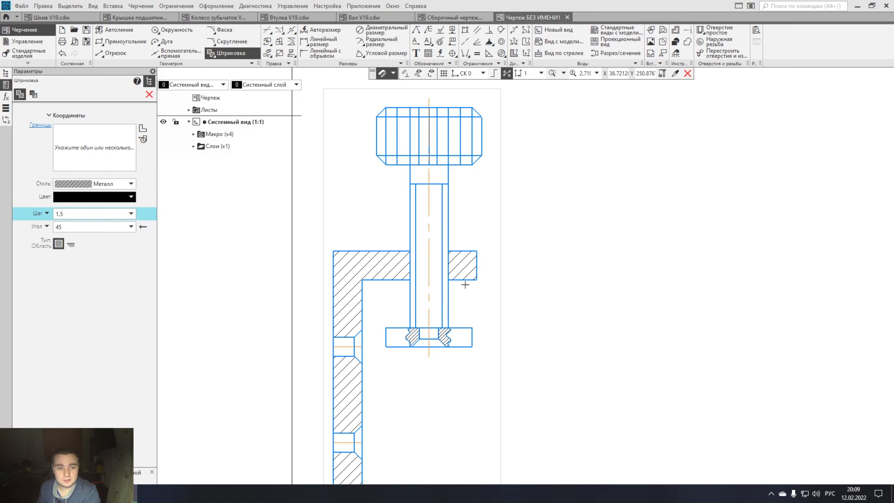
click(418, 397)
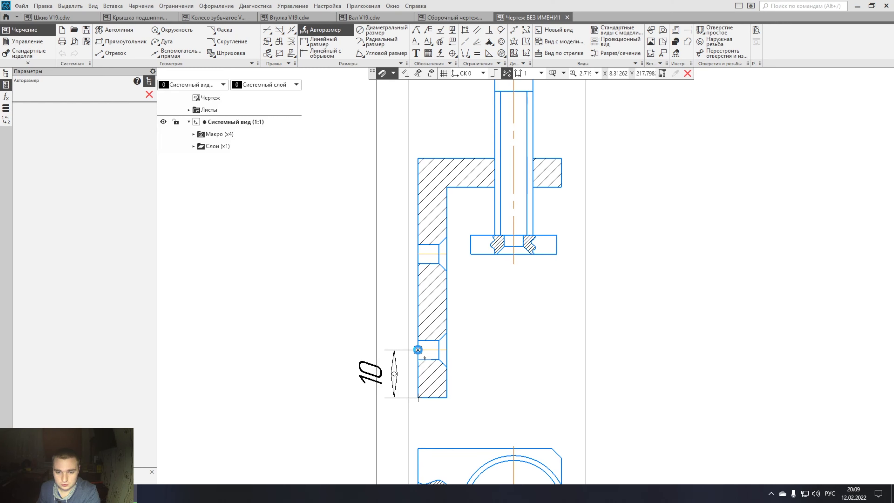
click(418, 350)
scroll(412, 353, up, 1)
middle_drag(412, 353, 416, 248)
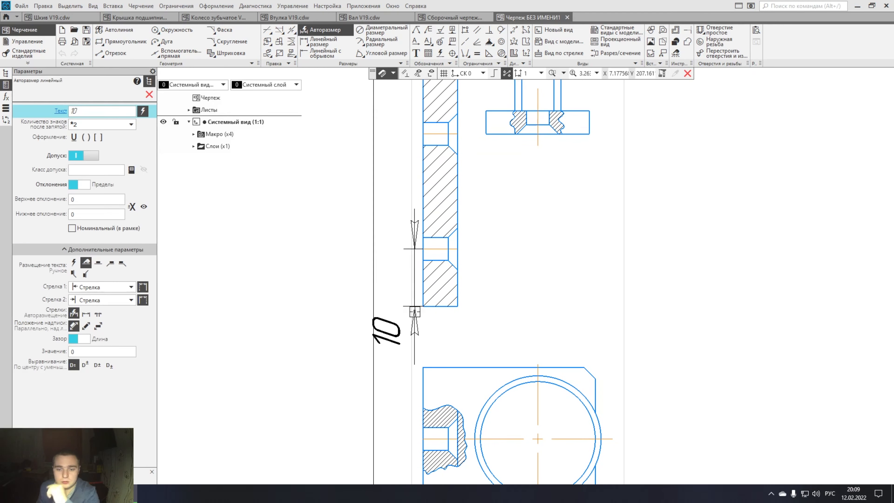
scroll(416, 308, up, 2)
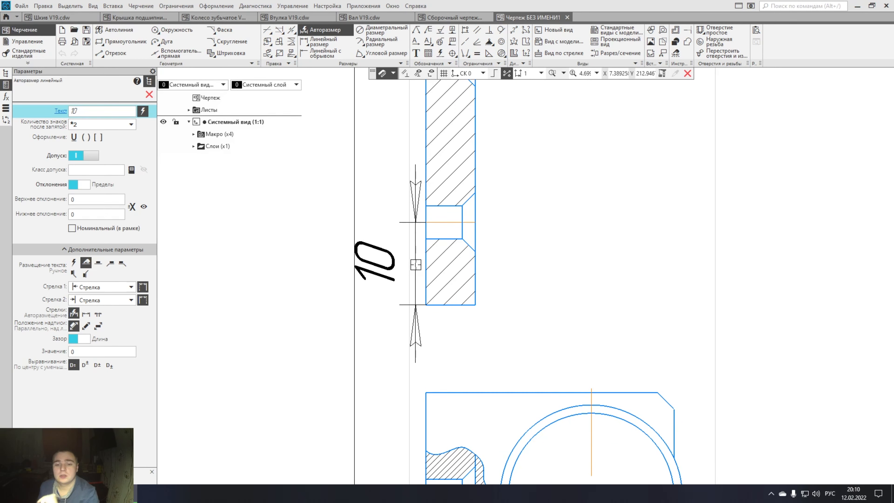
click(409, 257)
Dimension the distance between the axes of the bracket's two holes, in line with the lower dimension.
scroll(415, 229, down, 4)
click(465, 390)
click(465, 310)
click(456, 348)
key(Escape)
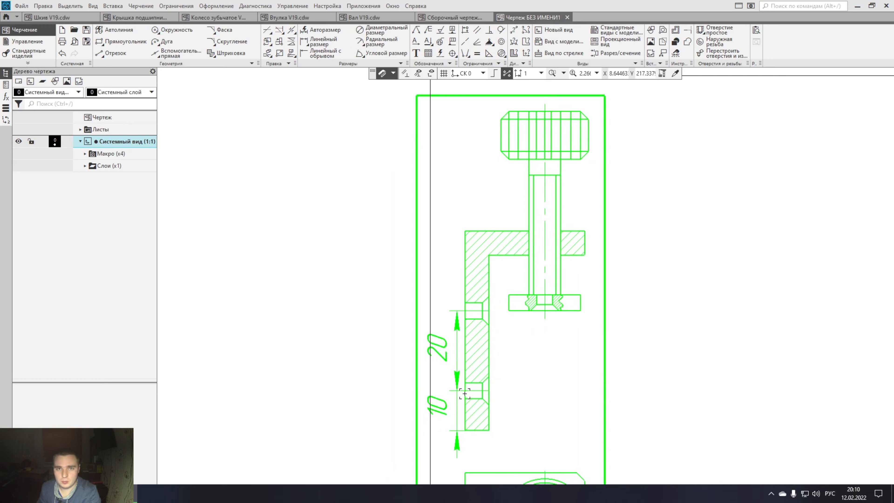
Dimension the bracket's overall height, from its lower-left corner to its upper-left corner.
click(366, 335)
middle_drag(605, 347, 587, 349)
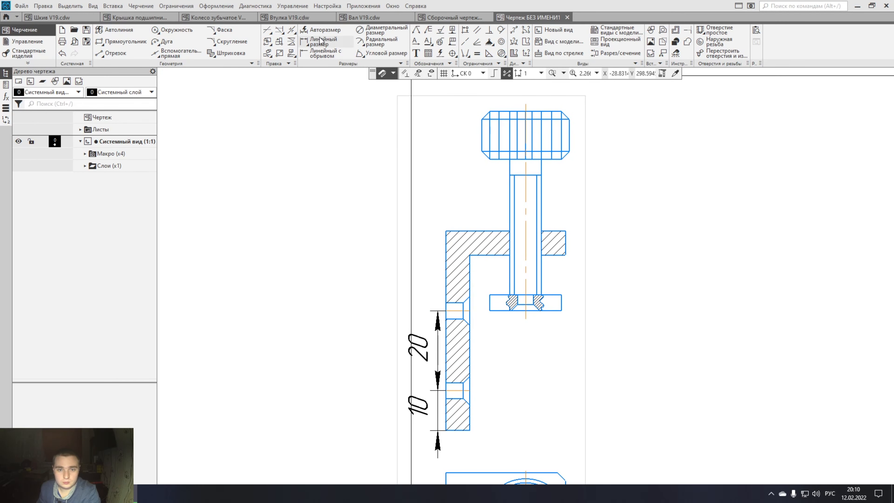
click(328, 31)
click(447, 430)
click(446, 231)
scroll(431, 312, up, 3)
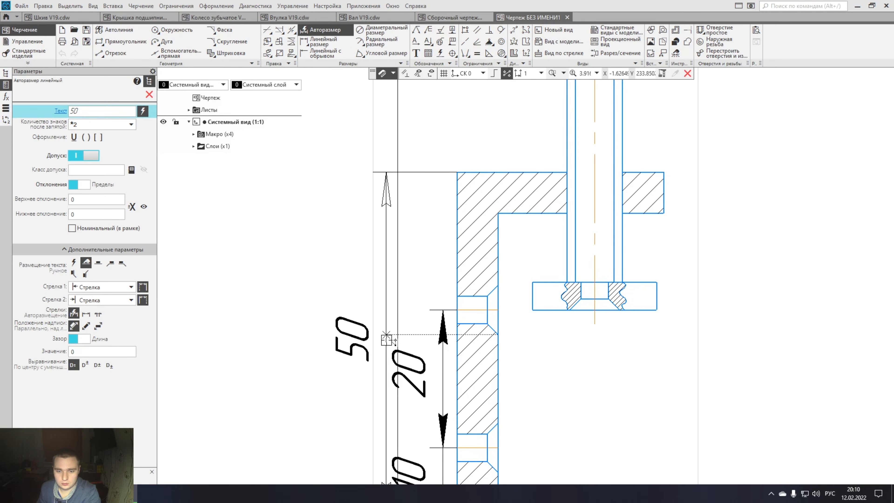